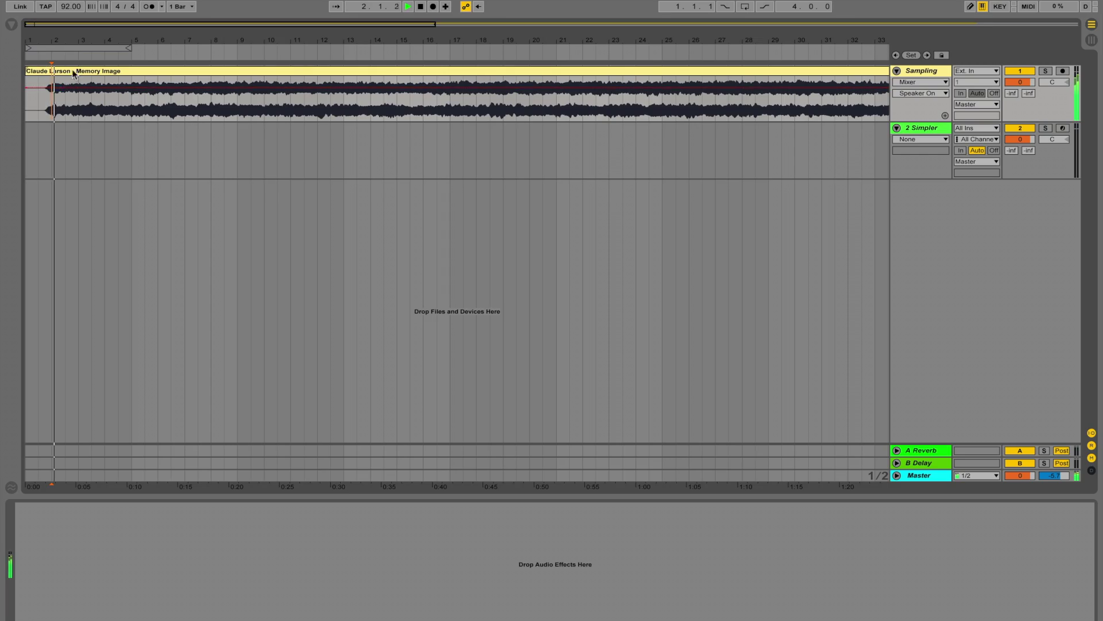
Show more of the Memory Image song's timeline and open the clip's sample waveform for inspection during playback.
drag(114, 41, 92, 42)
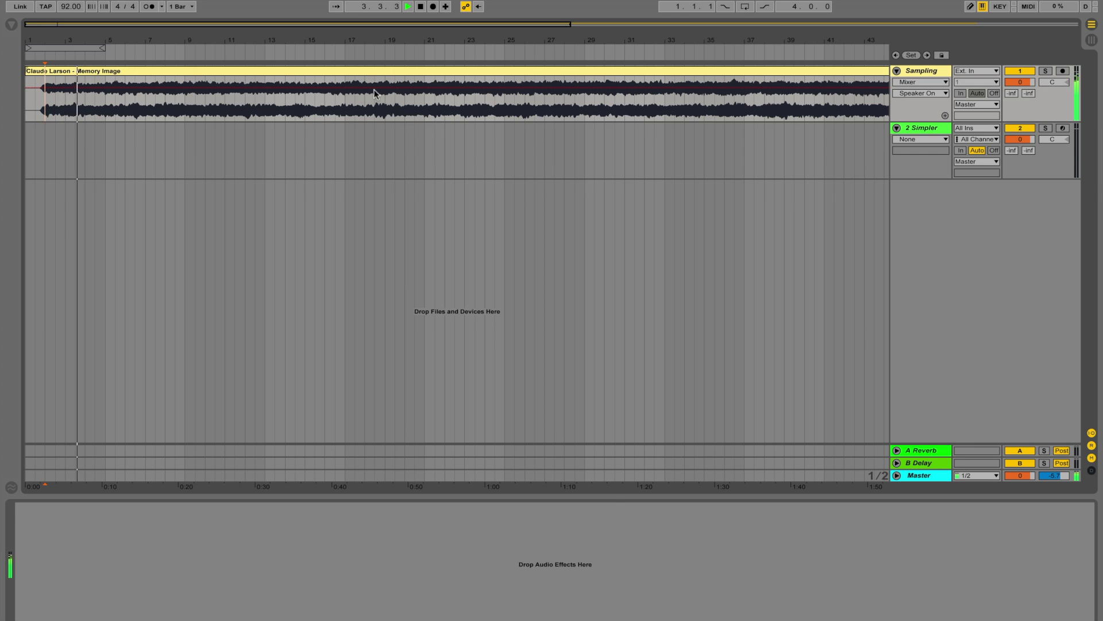
key(XF86AudioLowerVolume)
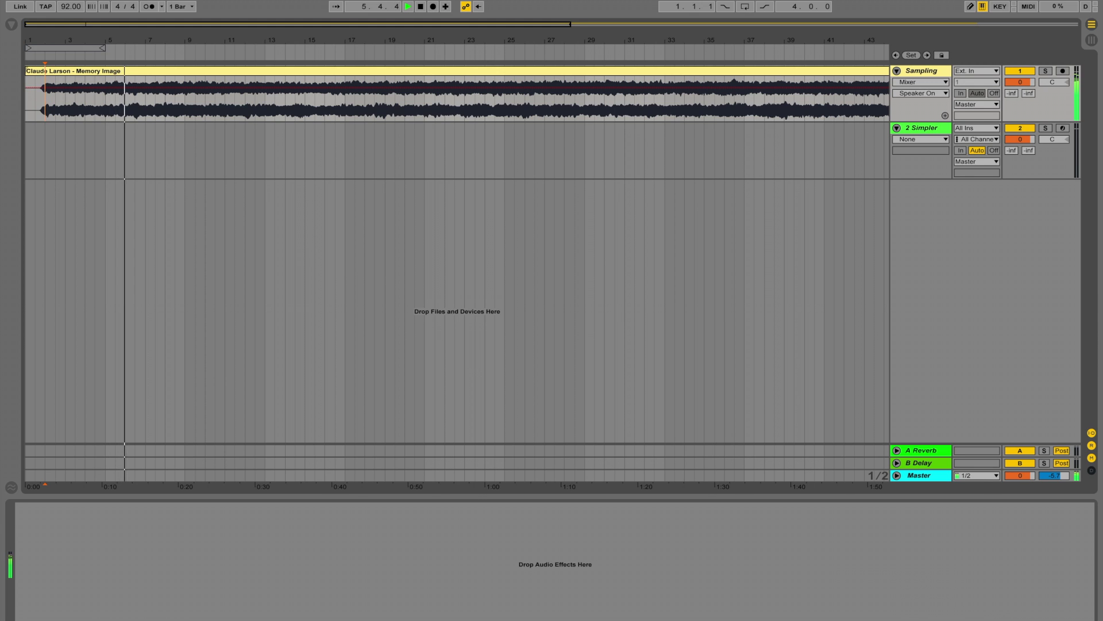
key(shift+Tab)
drag(312, 368, 368, 442)
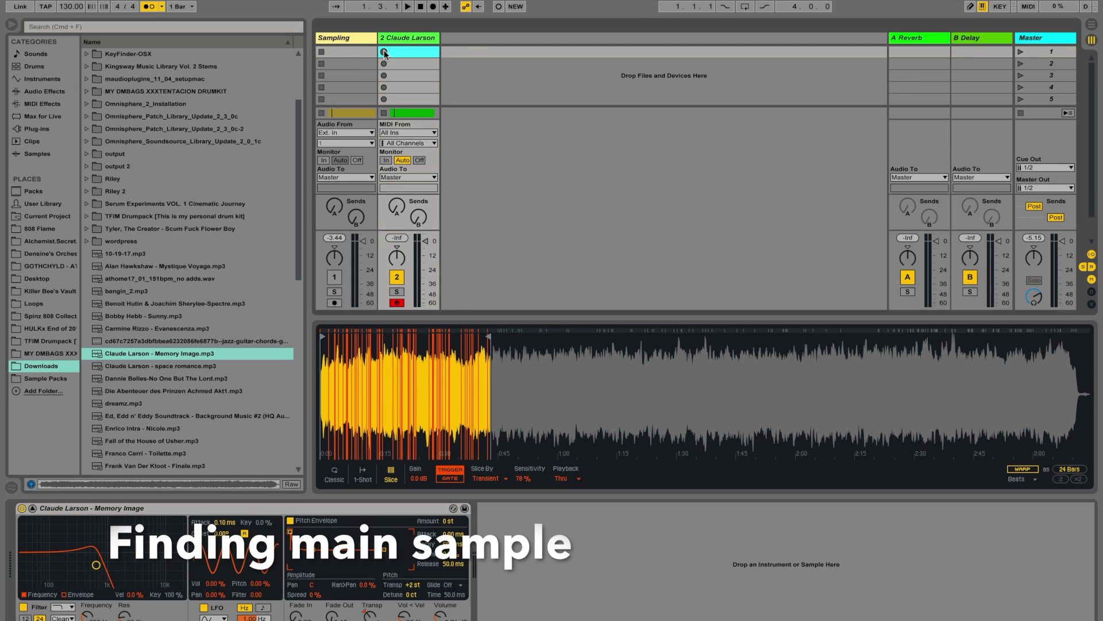
Record a phrase from the sliced Memory Image sample into the first clip slot of track 2.
click(384, 52)
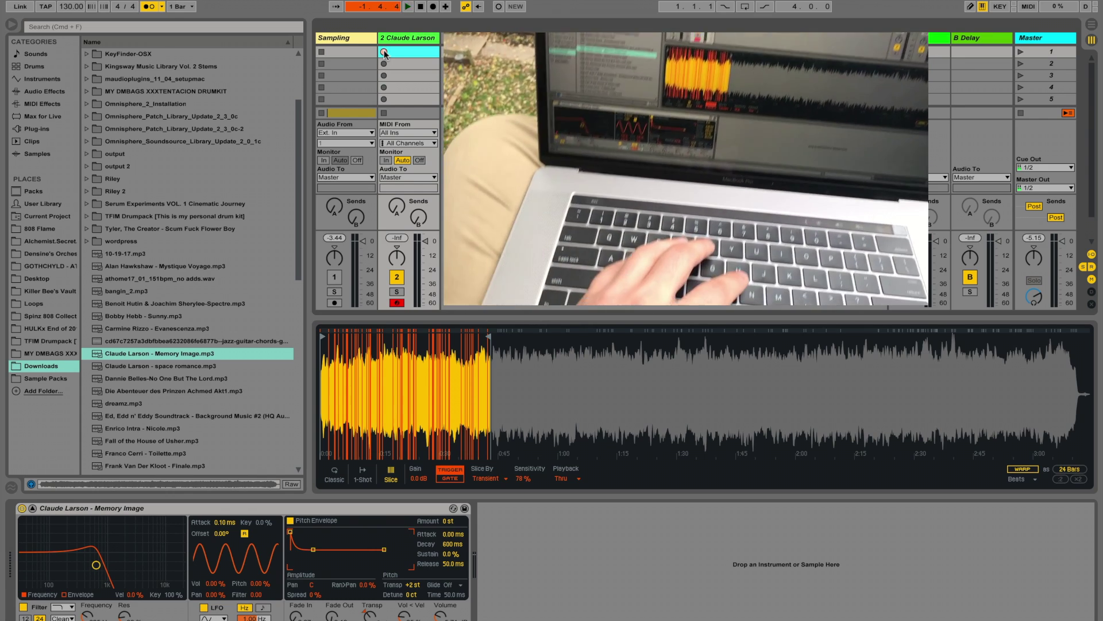
key(t)
key(f)
key(g)
key(f)
key(g)
key(g)
key(g)
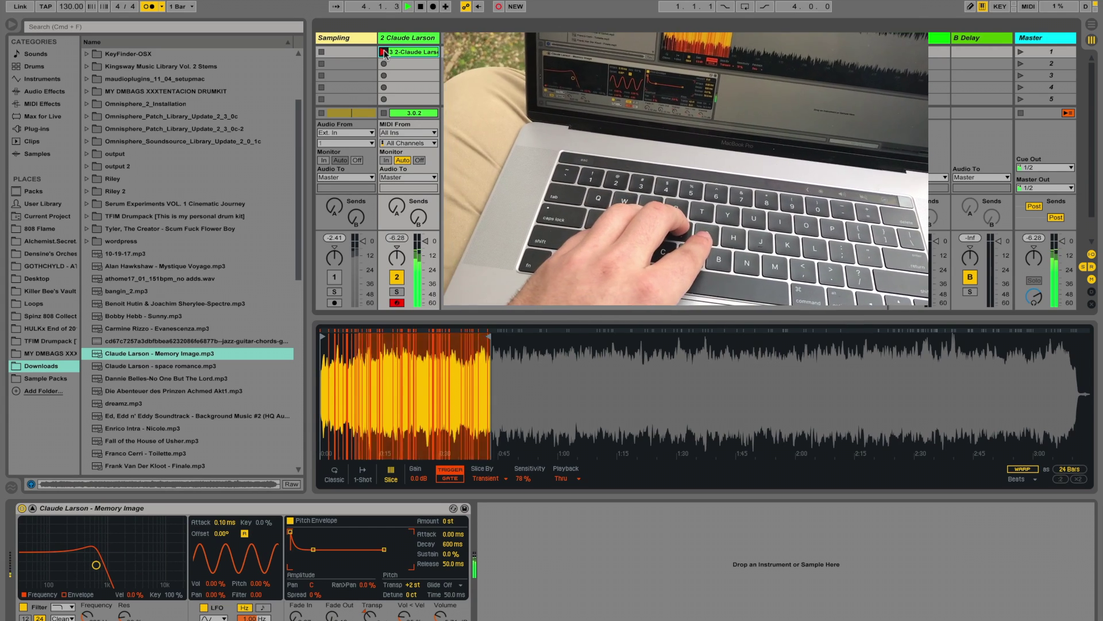
key(g)
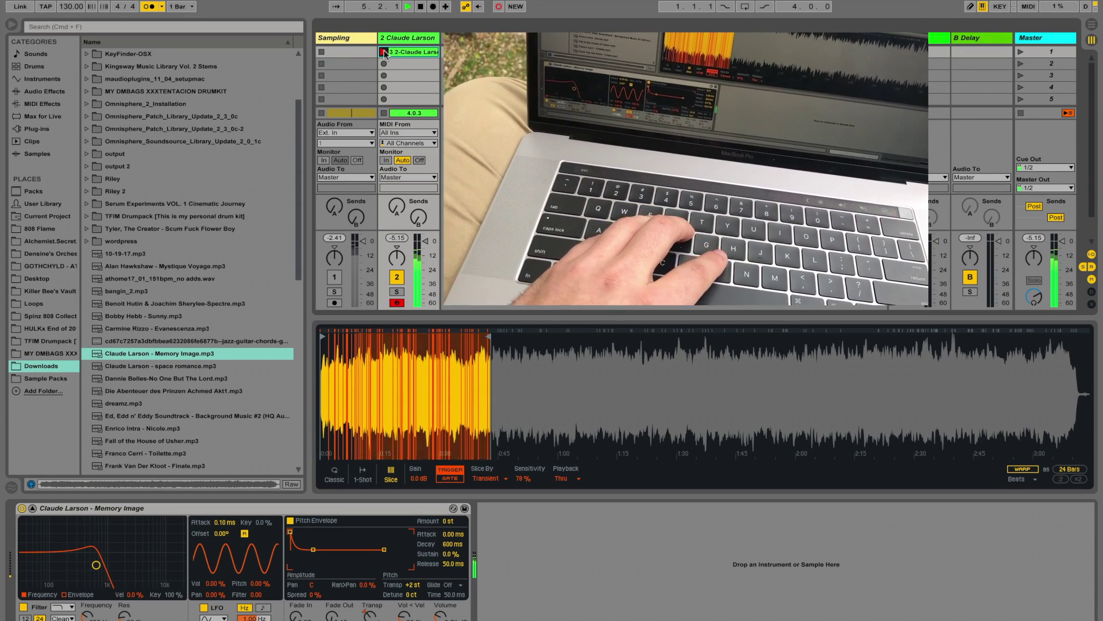
key(g)
key(g)
key(g)
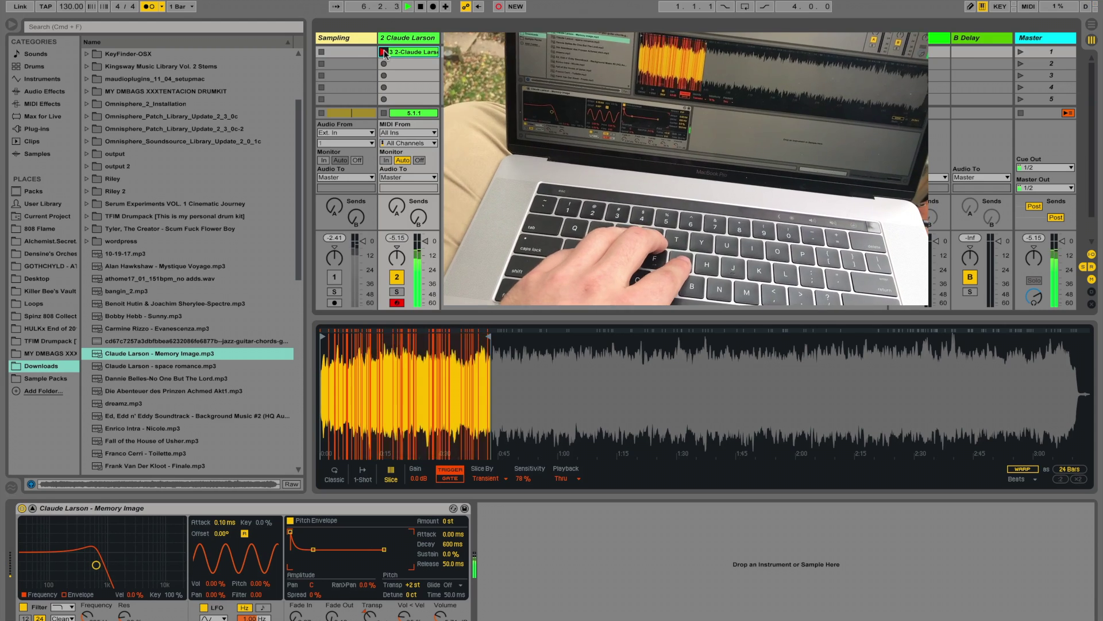
key(j)
key(j)
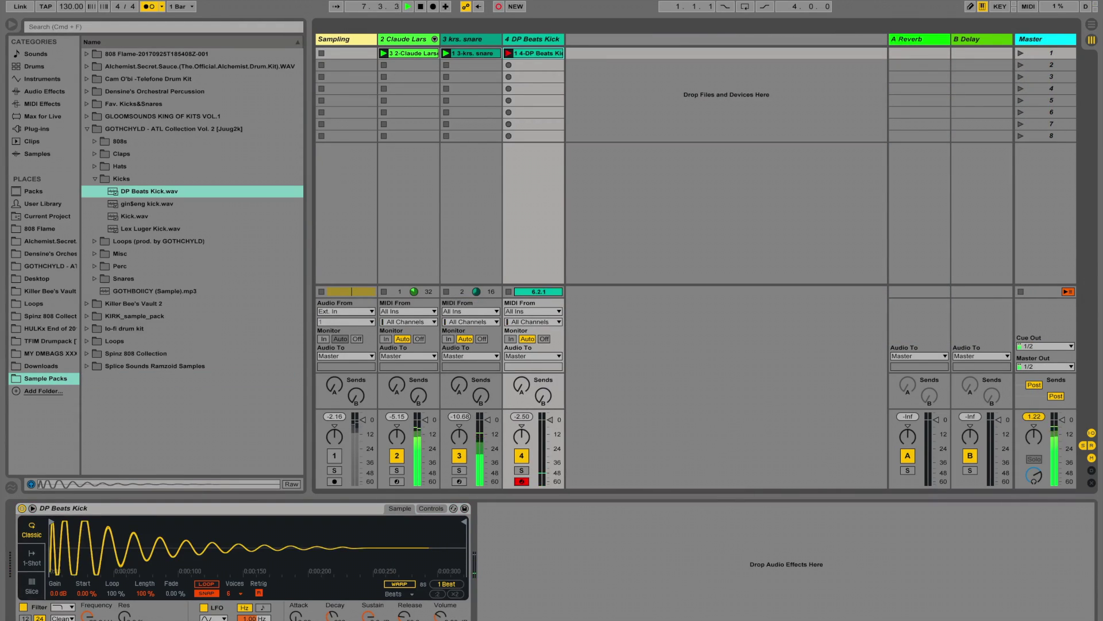
Open the note view of the recording DP Beats Kick clip and perform its kick pattern.
key(shift+Tab)
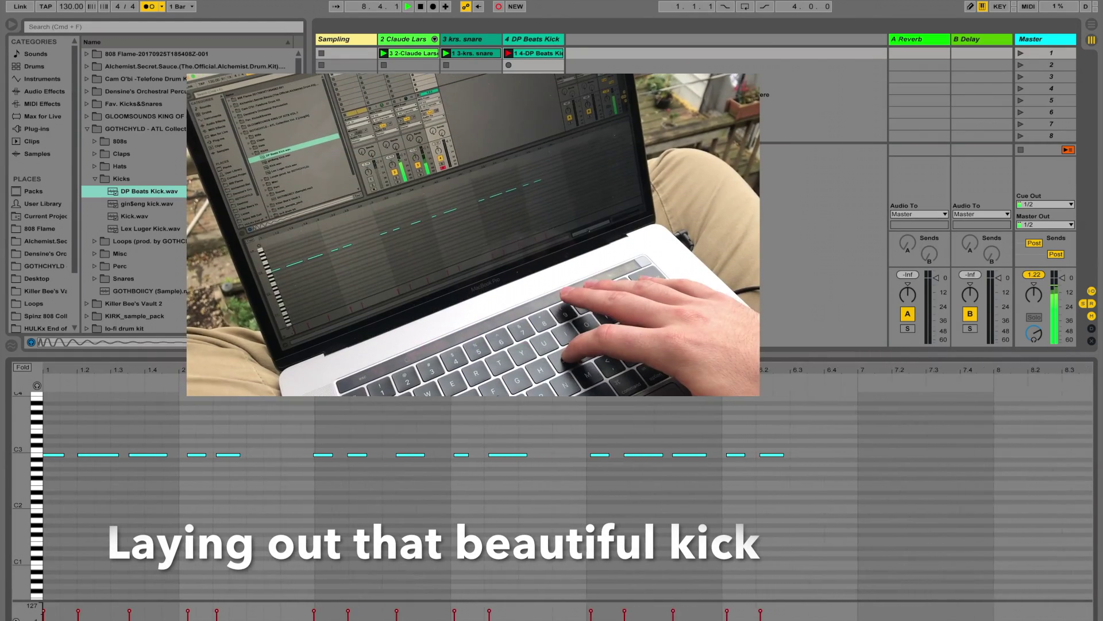
key(j)
key(j)
key(j)
key(j)
key(j)
key(a)
key(a)
key(a)
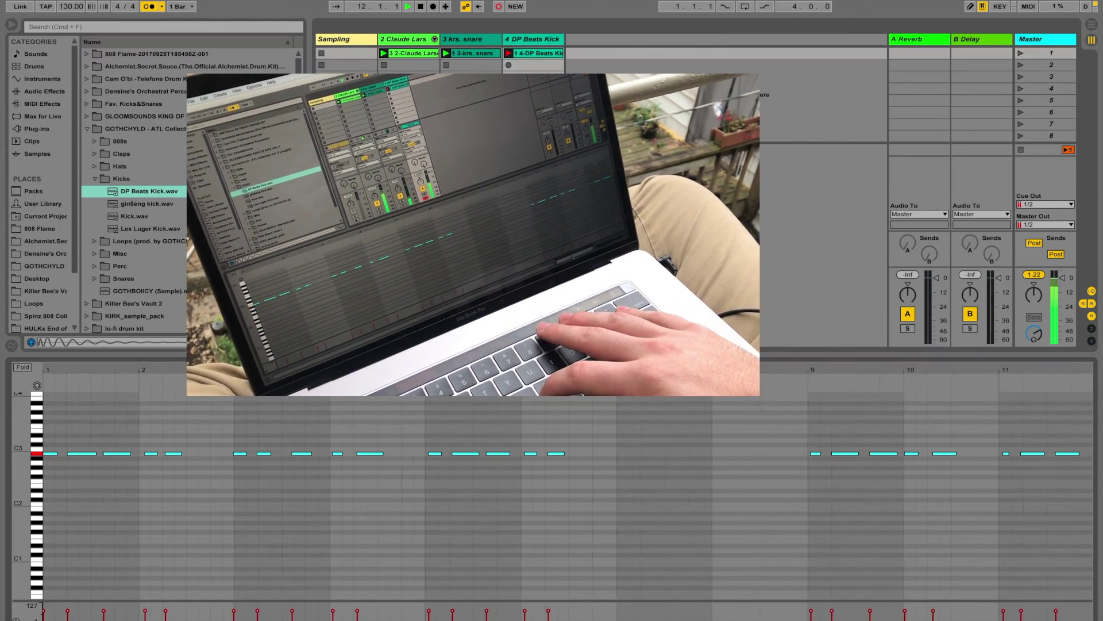
key(a)
key(a)
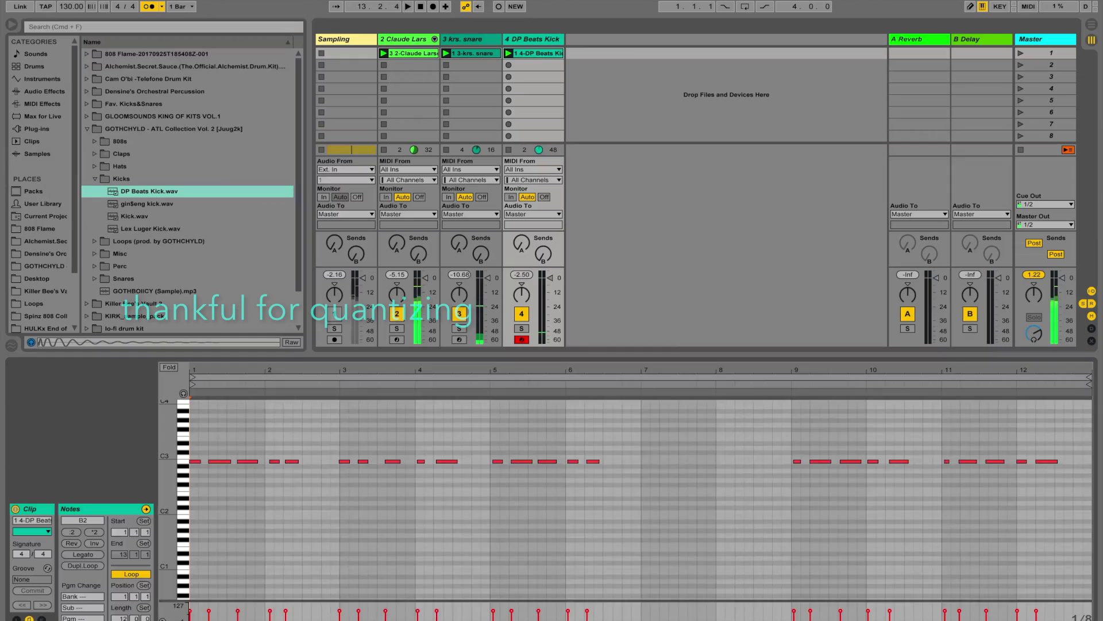
Reduce the recorded kick clip to a four-bar loop and quantize all its notes.
click(805, 391)
right_click(804, 390)
click(816, 332)
key(super+a)
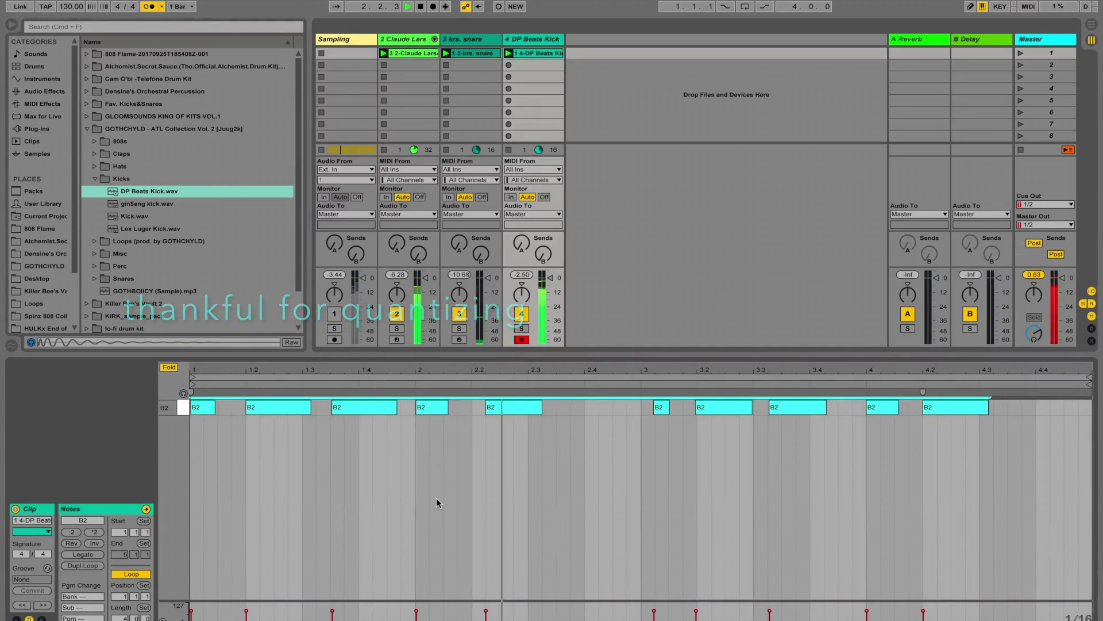
Move three kick notes to beats 2.2, 3 and 3.3.3, and overdub four short hits after beat 4.3.
click(436, 498)
drag(506, 407, 491, 407)
drag(664, 407, 654, 409)
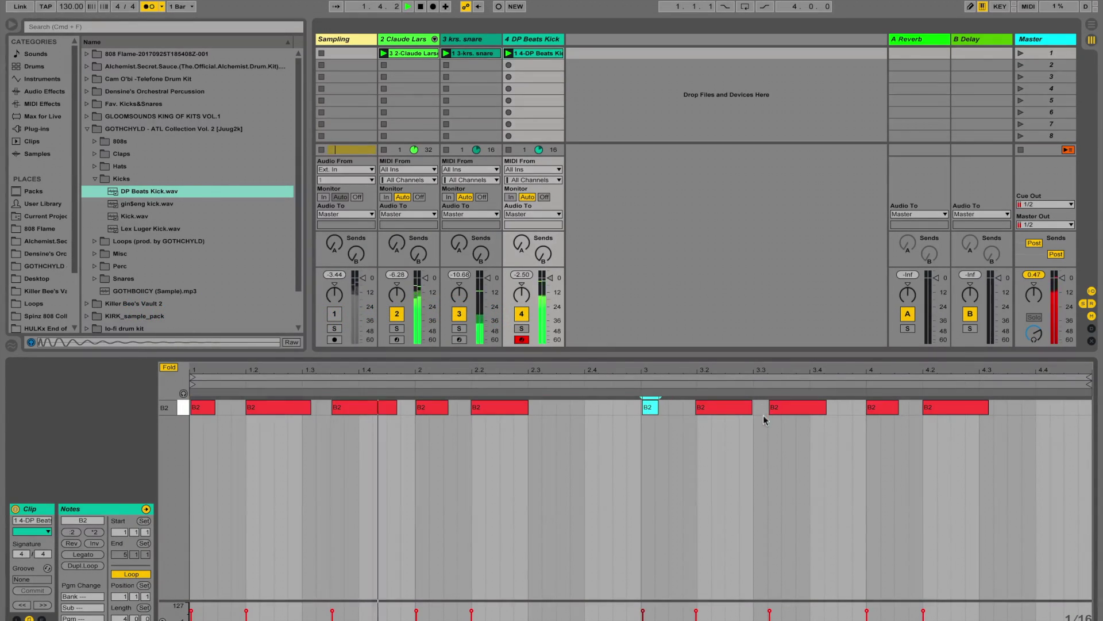
drag(788, 407, 799, 407)
click(498, 6)
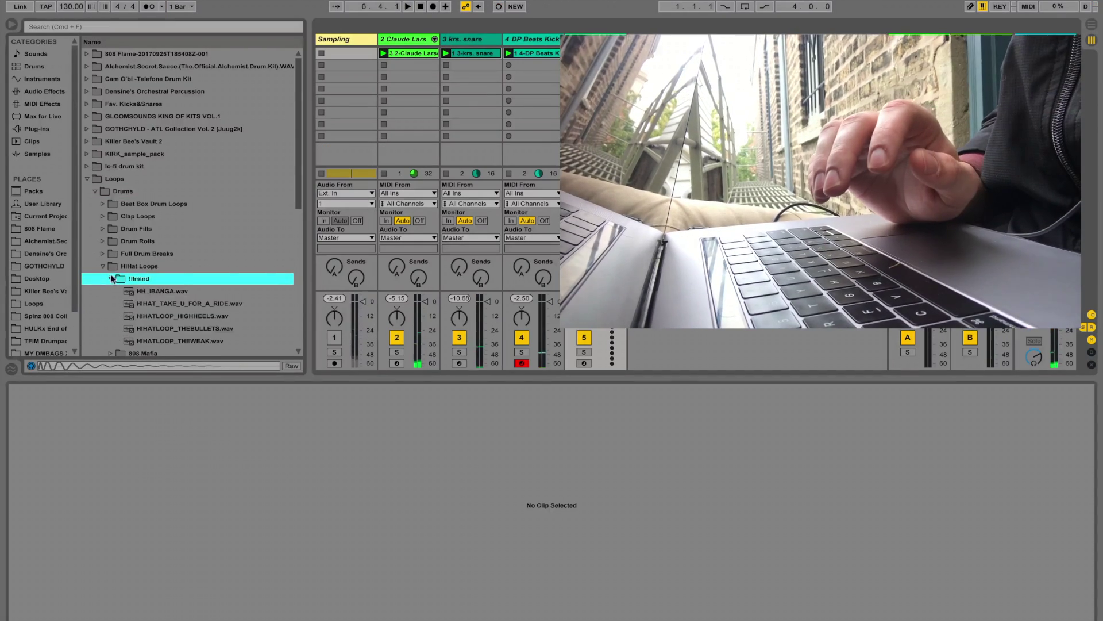
Audition the desktop samples, place "Stanky 140 bpm Drum break.wav" in the first slot of track 5 and launch scene 1.
click(141, 307)
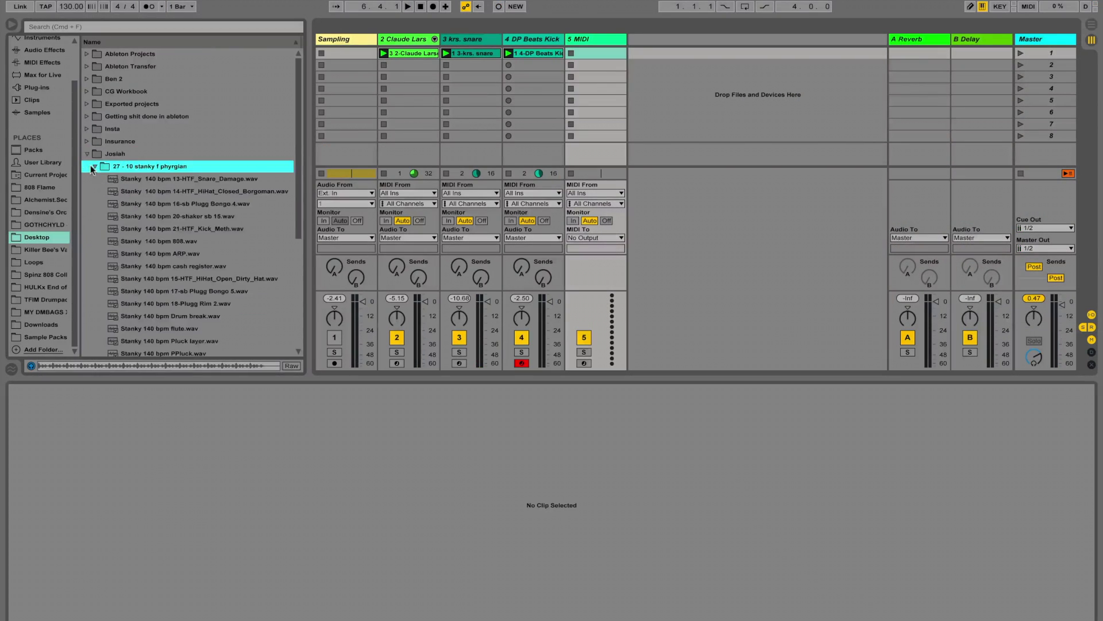
key(Down)
key(Down)
key(Down)
key(Down)
key(Down)
key(Down)
key(Down)
key(Down)
key(Down)
key(Down)
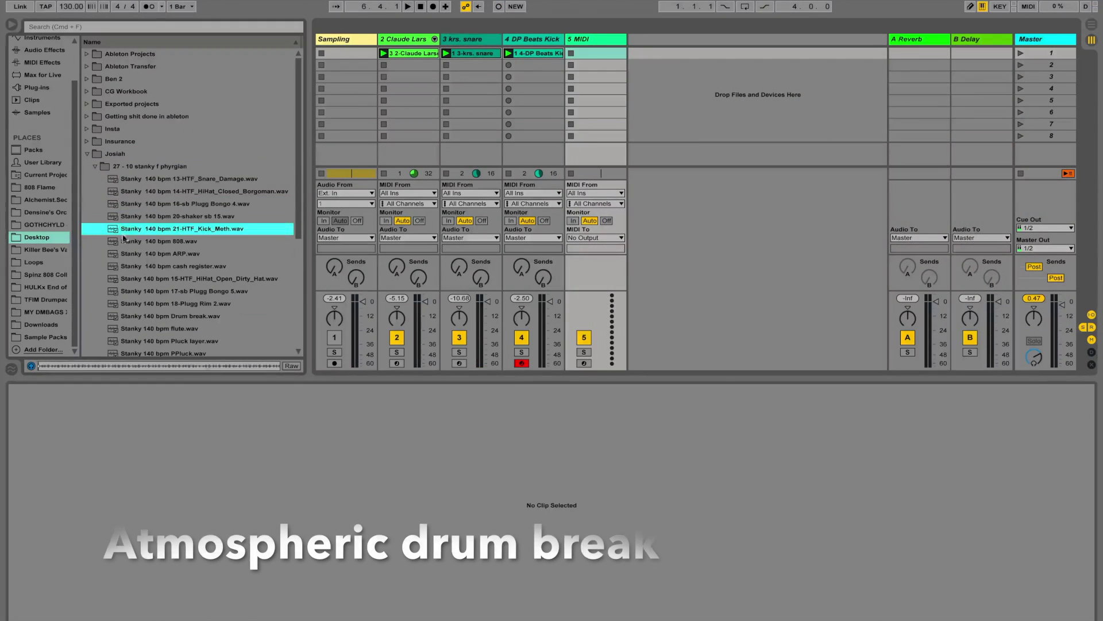
click(147, 317)
drag(147, 316, 595, 54)
click(1021, 52)
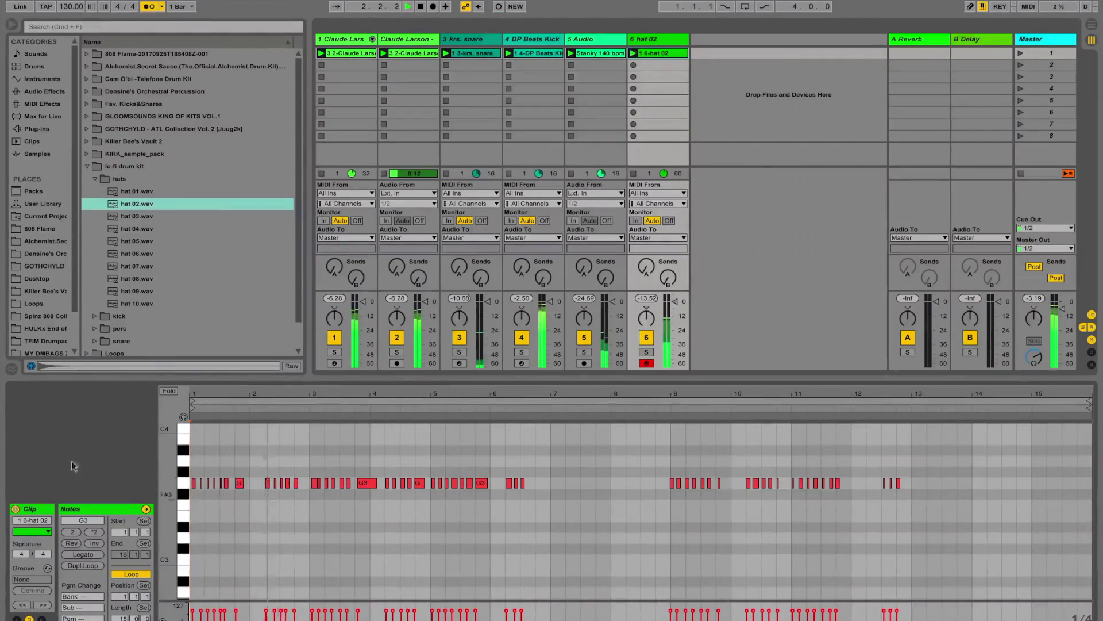
Replace the hat 02 notes at beat 2.2 with three short G3 hits and draw an extra hit just after beat 4.3.
click(677, 482)
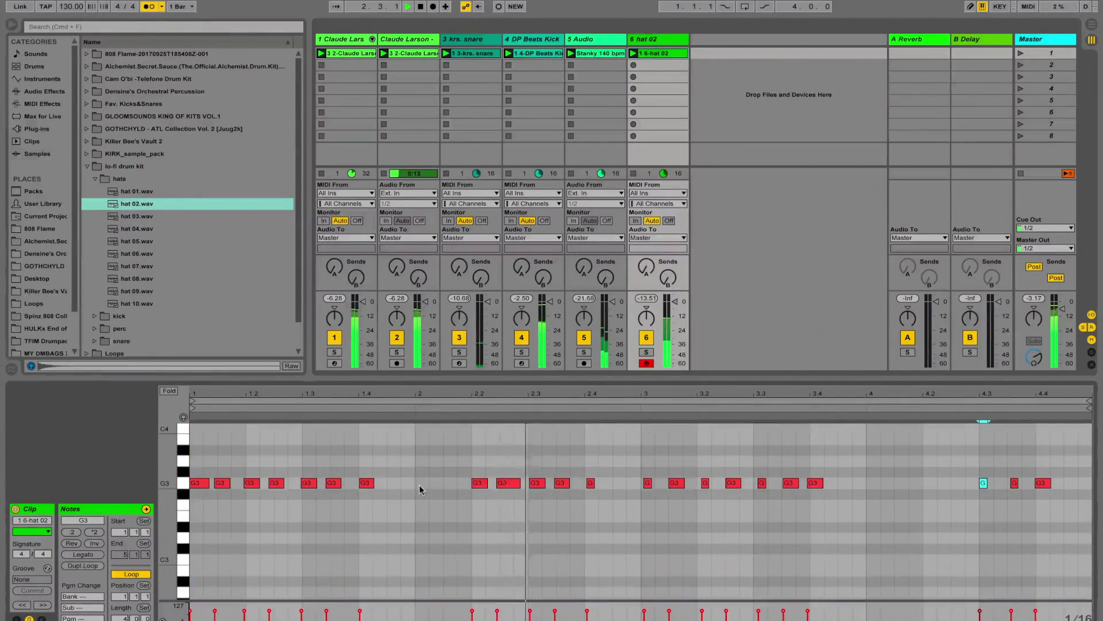
mouse_move(464, 475)
mouse_down()
mouse_move(519, 489)
mouse_move(508, 482)
mouse_up()
key(Delete)
key(space)
key(b)
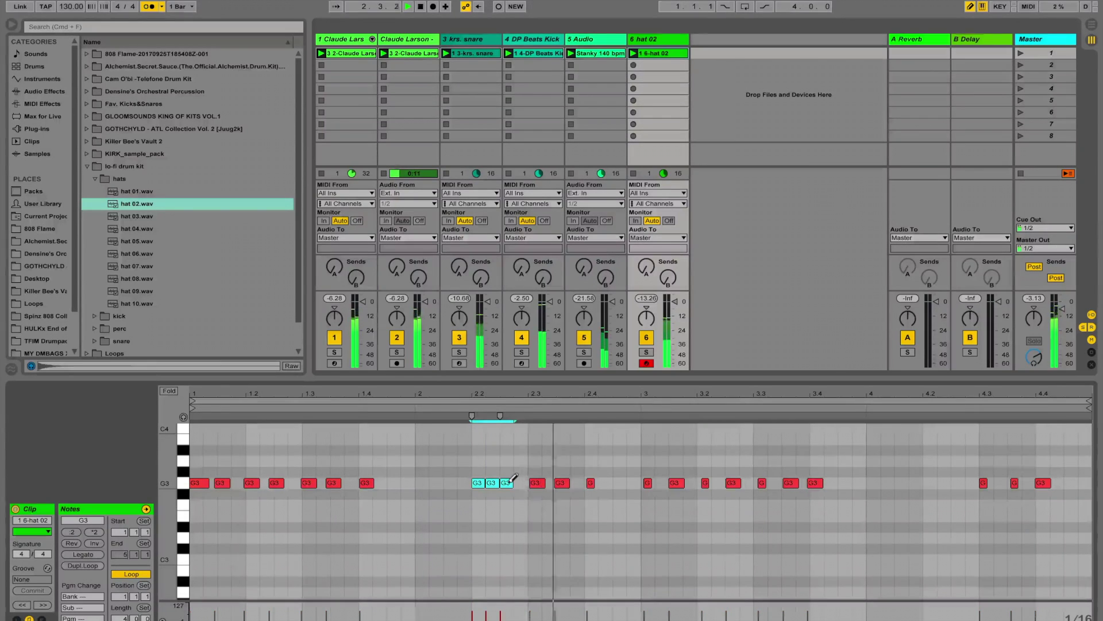
click(998, 483)
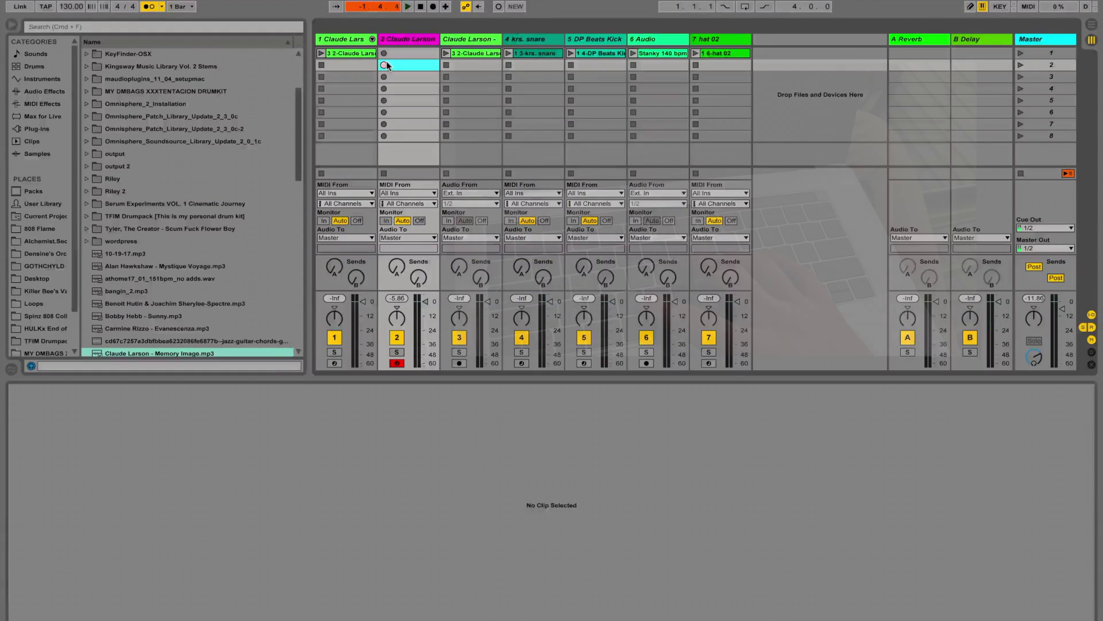
Record a second phrase of D2, A1, G1 and D1 sample slices into the second slot of track 2.
click(388, 65)
key(l)
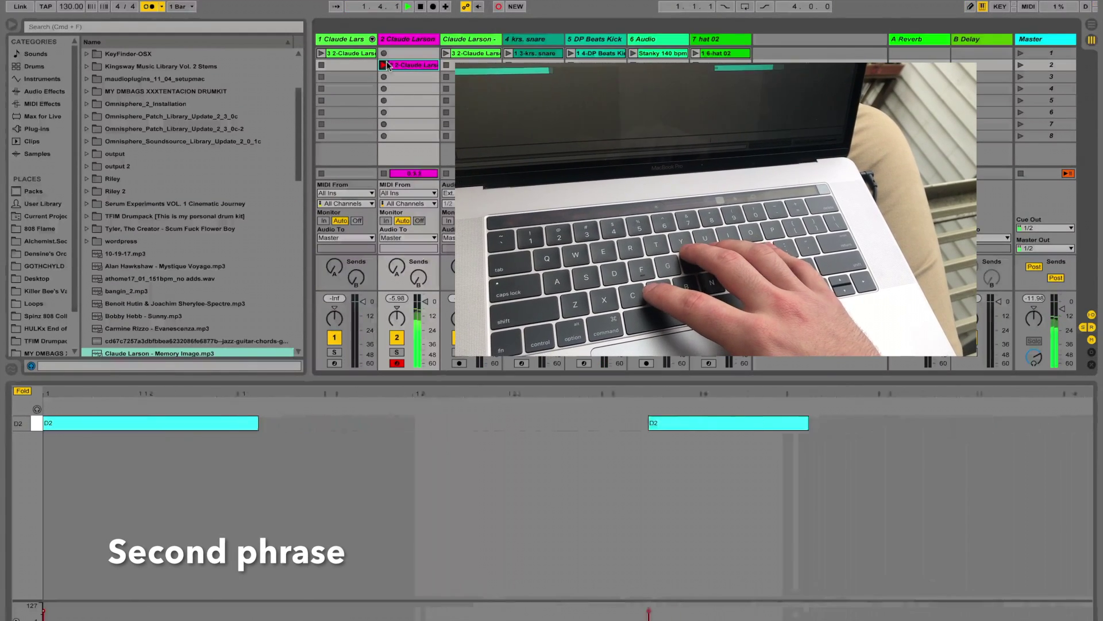
key(l)
key(h)
key(g)
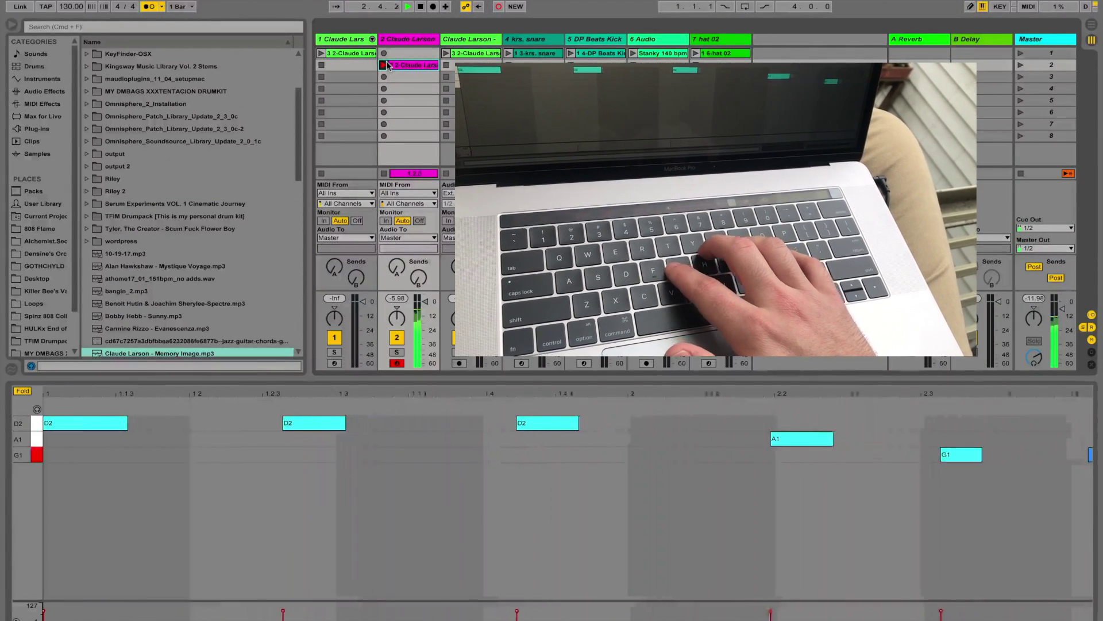
key(g)
key(l)
key(l)
key(l)
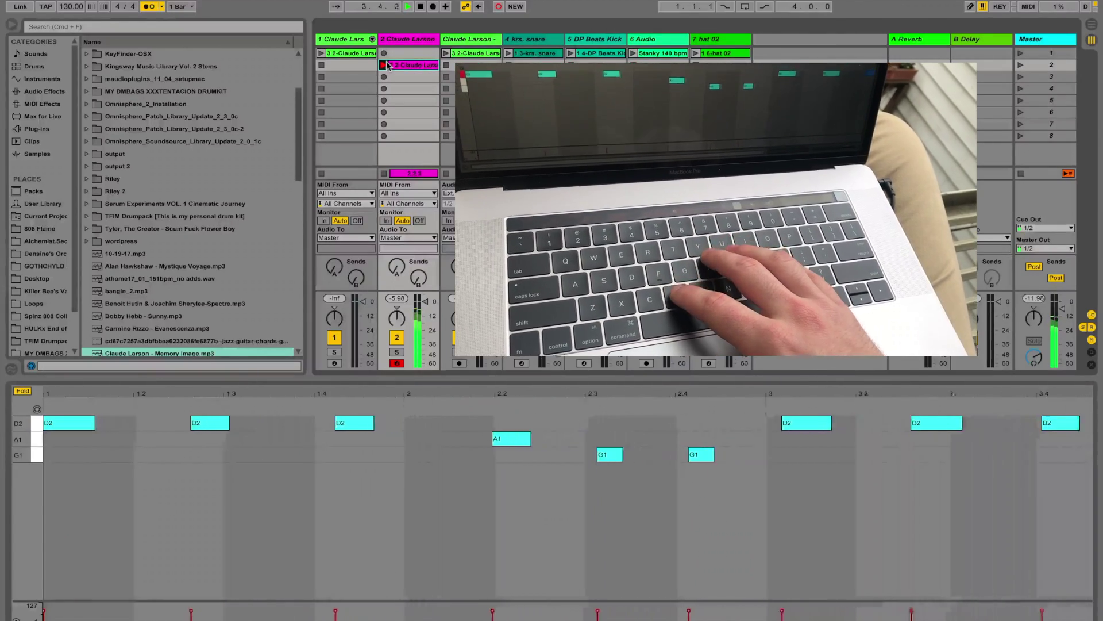
key(h)
key(s)
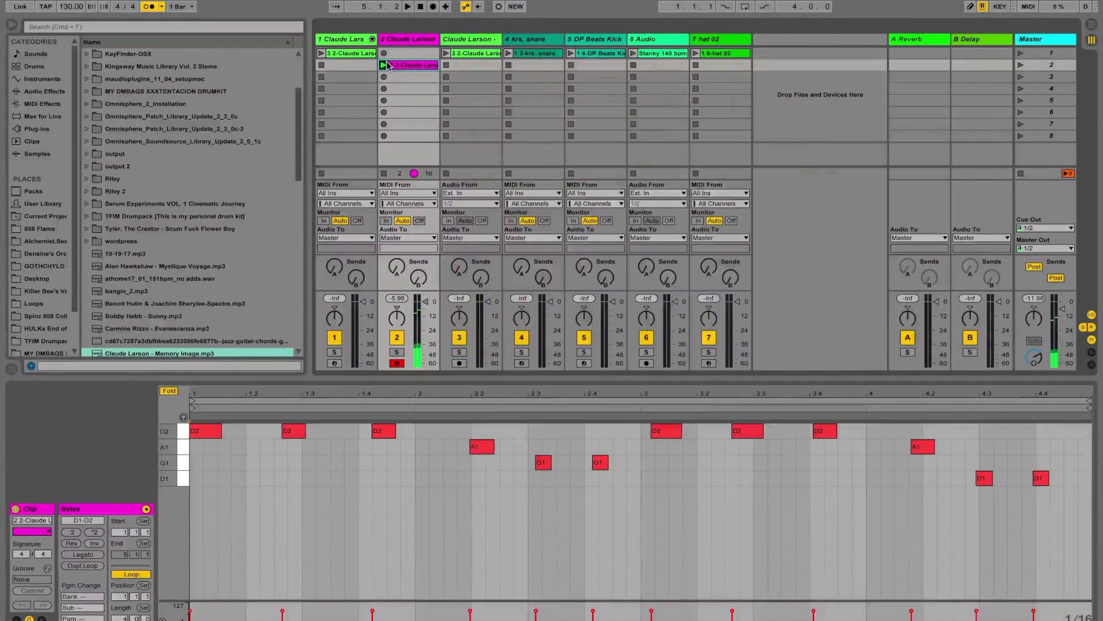
Quantize all notes of the second sample phrase.
click(289, 504)
key(super+a)
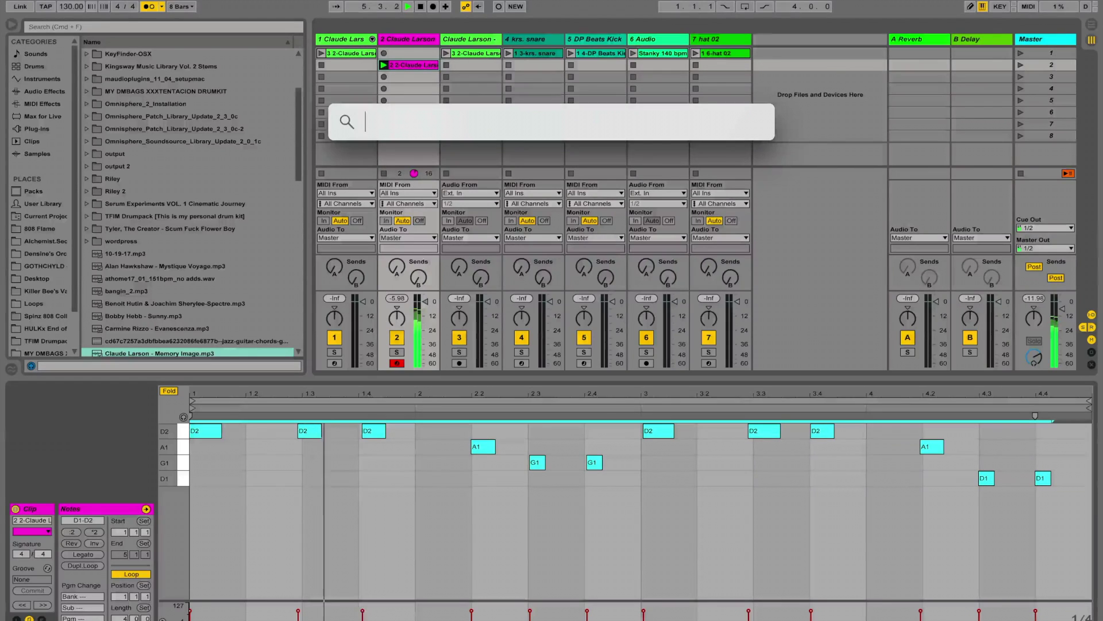
key(super+u)
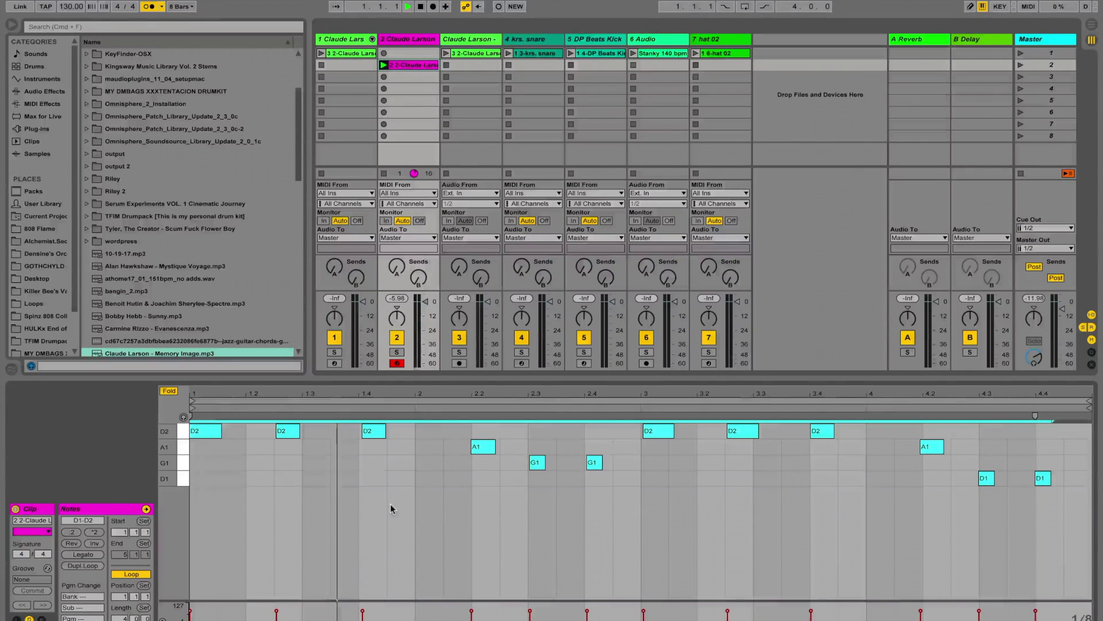
key(space)
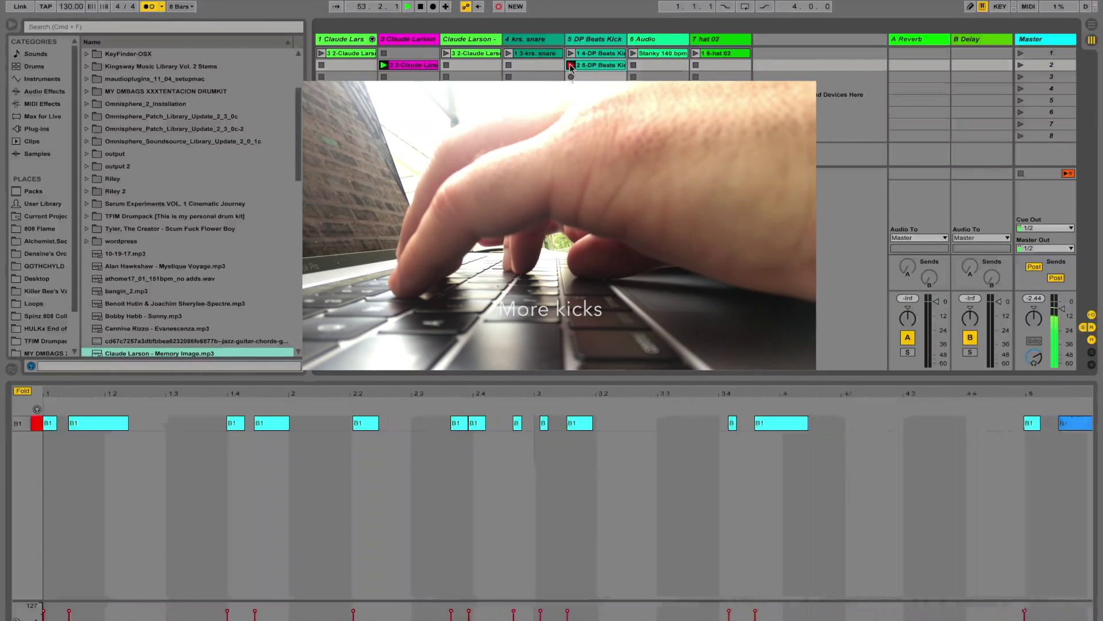
Perform a second kick pattern into the recording clip in the DP Beats Kick track's second slot.
key(j)
key(j)
key(j)
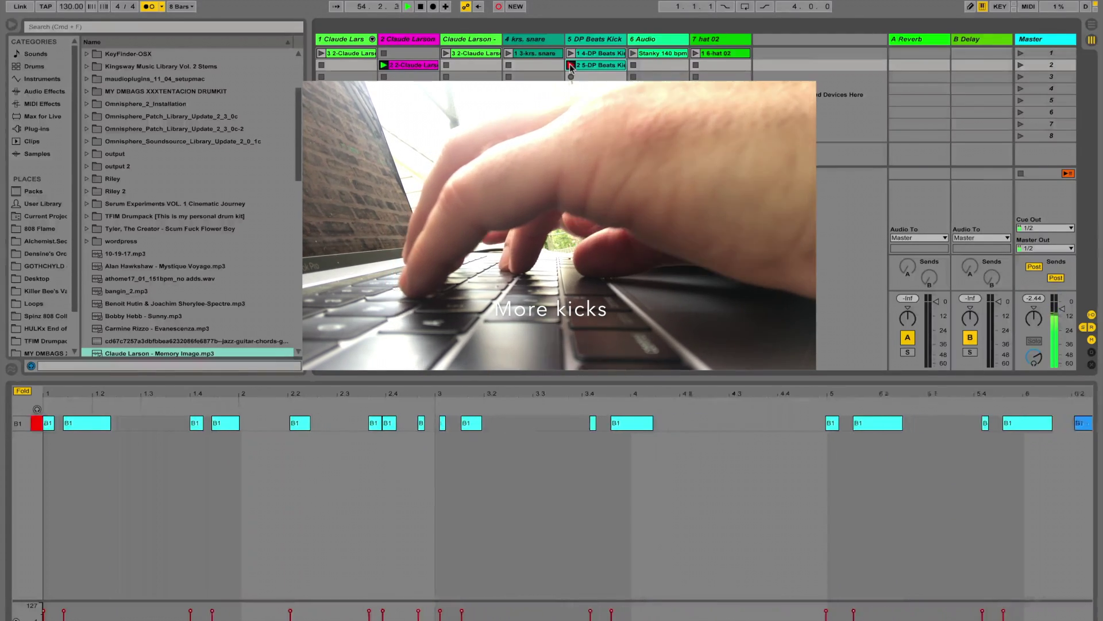
key(j)
key(j)
key(j)
key(j)
key(j)
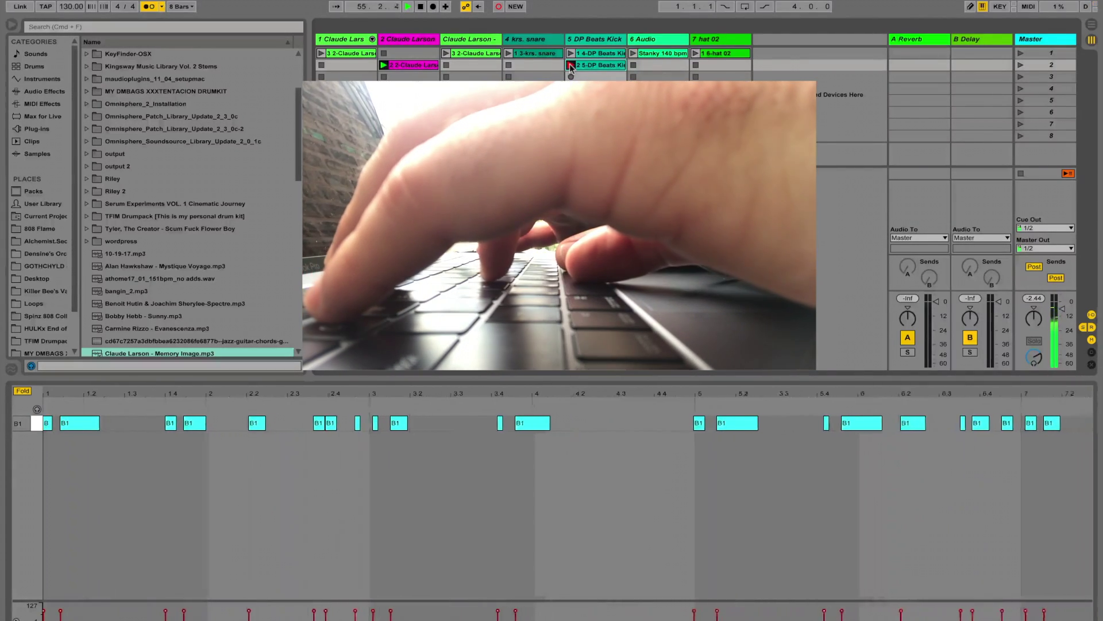
key(j)
key(j)
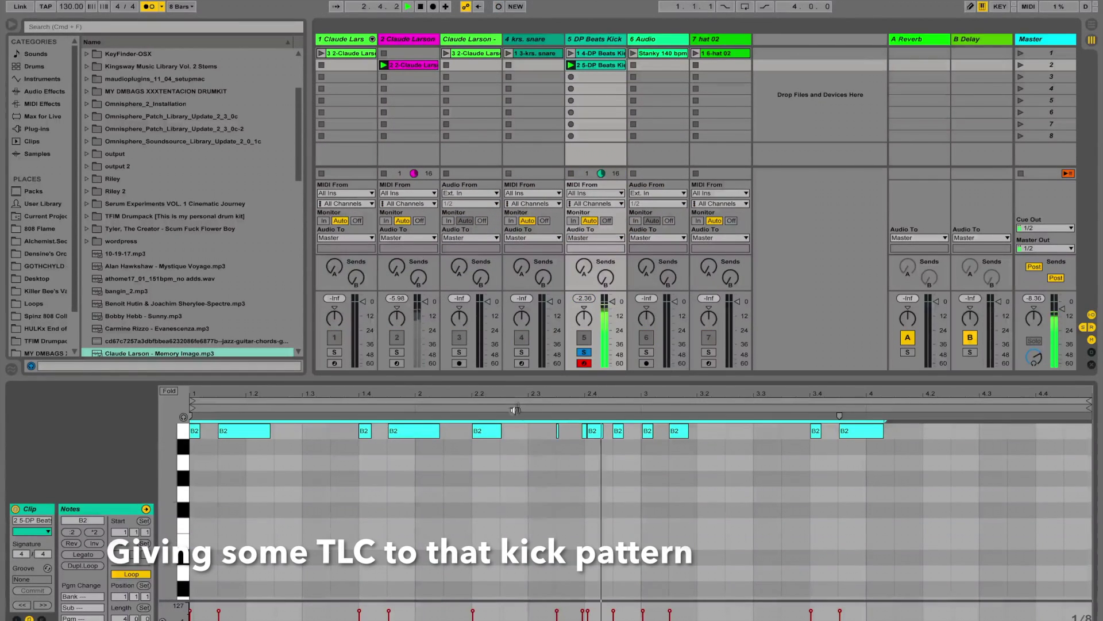
Delete the unwanted kick notes between beats 2.3 and 3.3 of the second kick clip.
mouse_move(564, 429)
mouse_down()
mouse_move(708, 437)
mouse_move(506, 417)
mouse_up()
click(603, 461)
click(698, 434)
key(Delete)
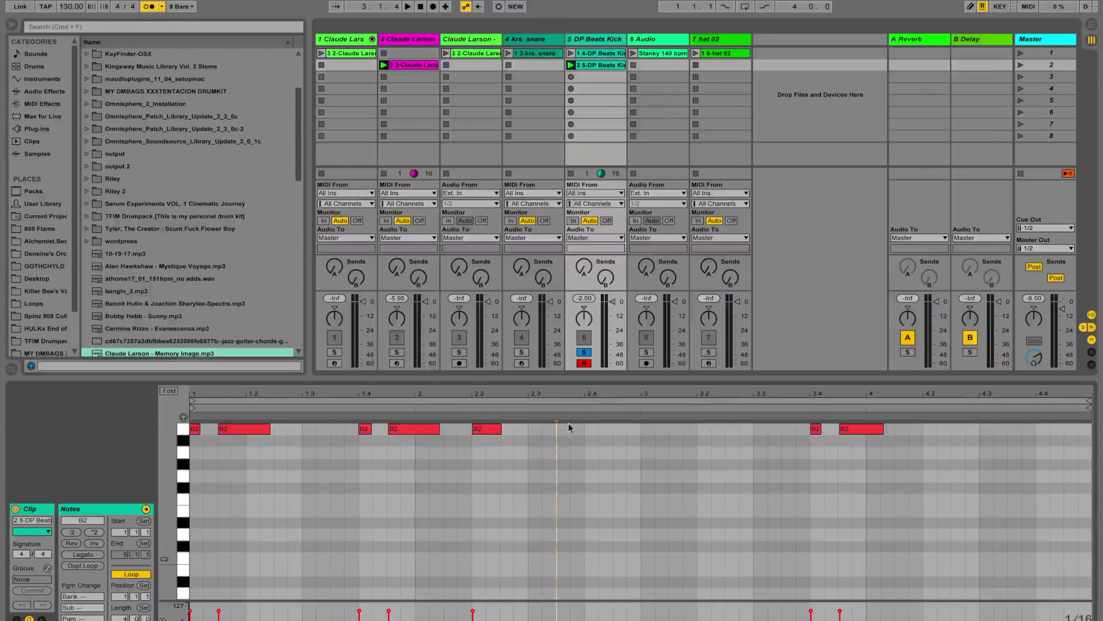
Add B2 kick hits just before and on beat 3, and overdub another hit shortly before beat 3.2.
double_click(617, 430)
key(space)
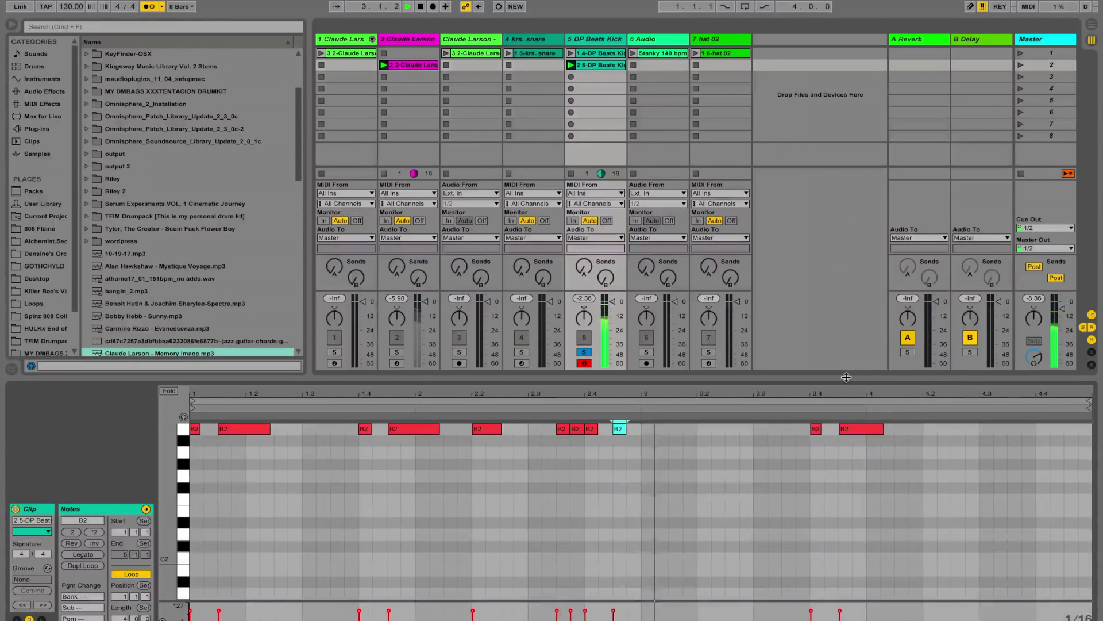
click(648, 431)
click(500, 7)
key(j)
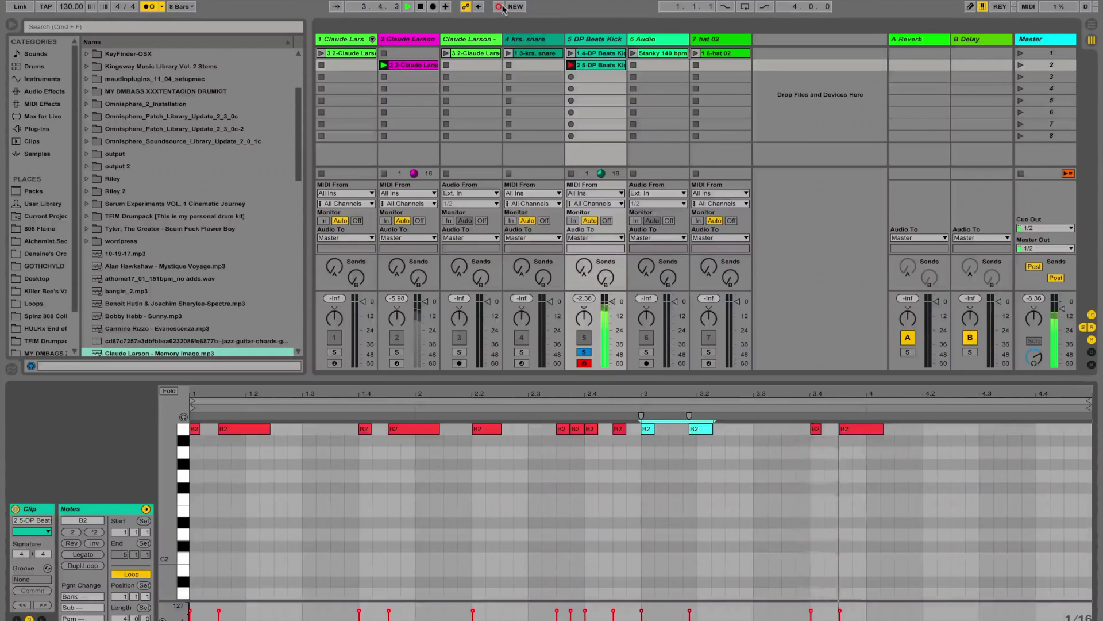
Move the overdubbed kick note before beat 3.2 slightly earlier.
click(695, 454)
click(697, 430)
drag(697, 430, 677, 430)
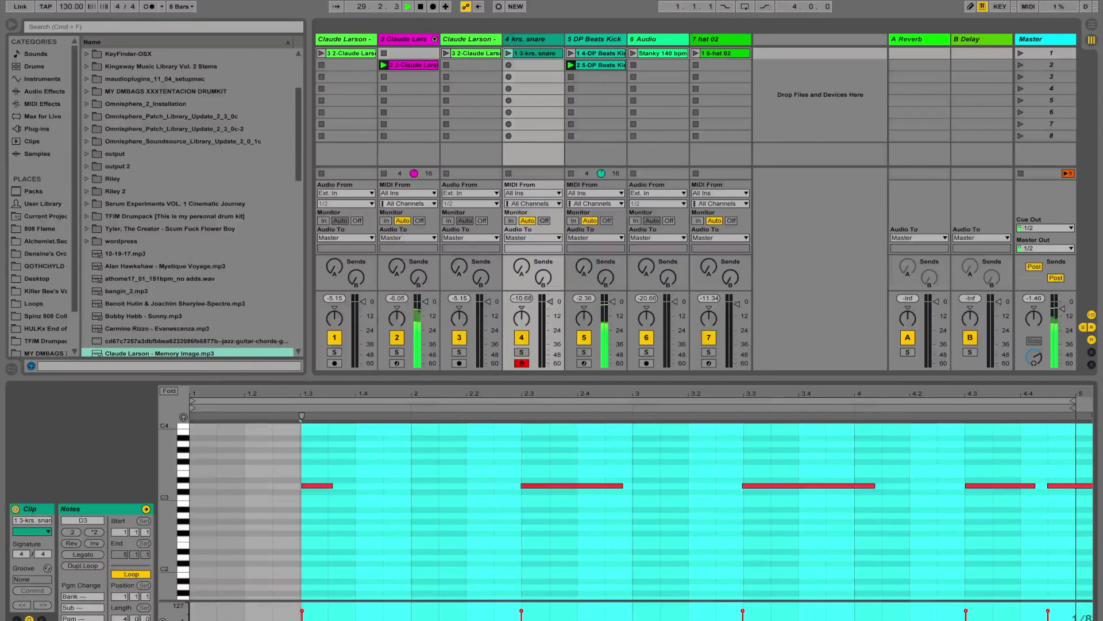
Copy the krs. snare clip into the track's second slot and delete the copy's last note after beat 4.4.
drag(541, 54, 542, 66)
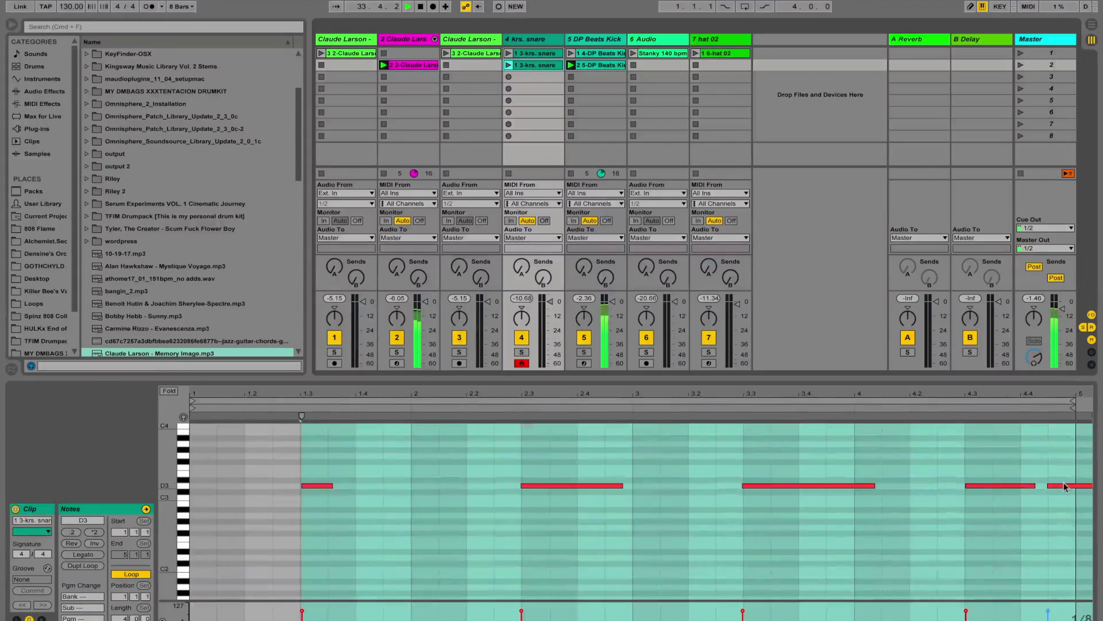
key(Delete)
click(871, 224)
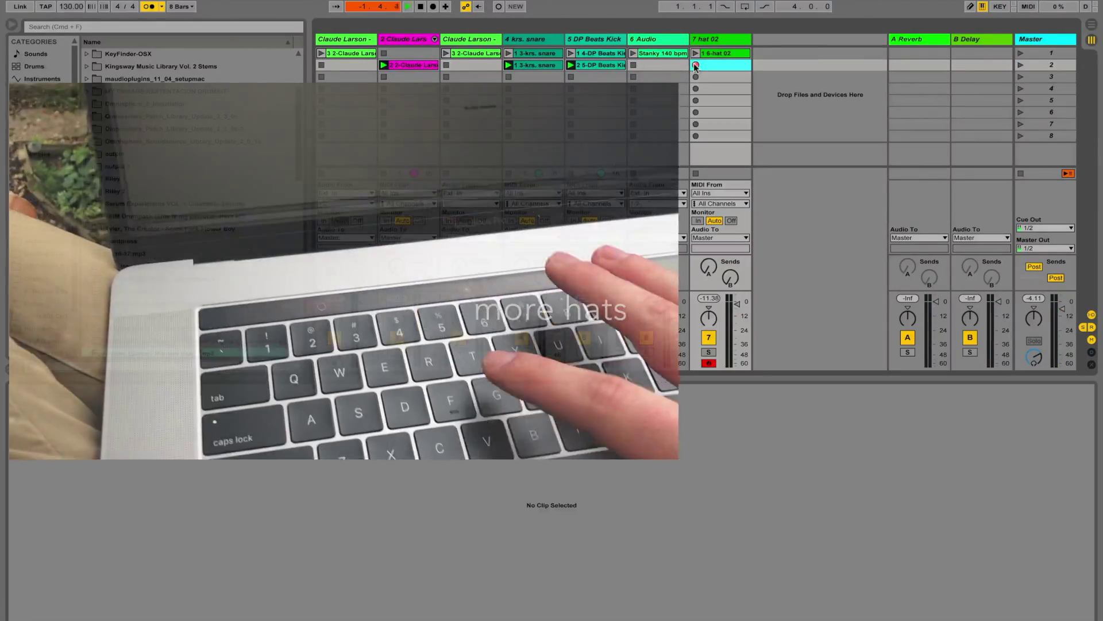
Record a pattern of G3 hat hits into the second clip slot of the hat 02 track.
key(g)
key(g)
key(g)
key(g)
key(g)
key(g)
key(g)
key(g)
key(g)
key(g)
key(g)
key(g)
key(g)
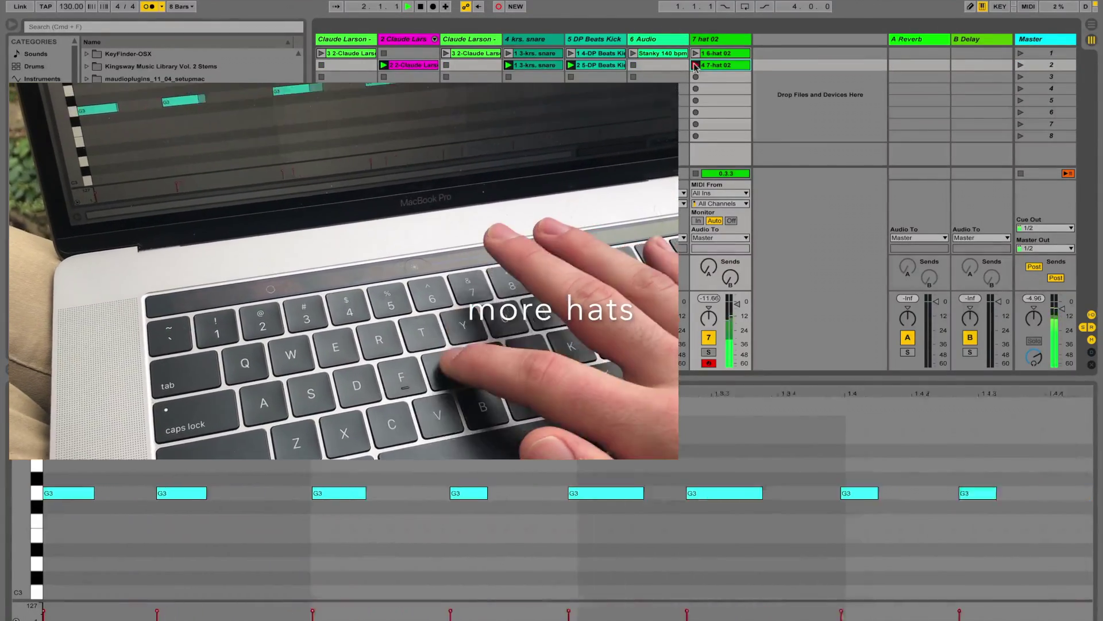
key(g)
key(g)
key(g)
key(g)
key(g)
key(g)
key(g)
key(g)
key(g)
key(g)
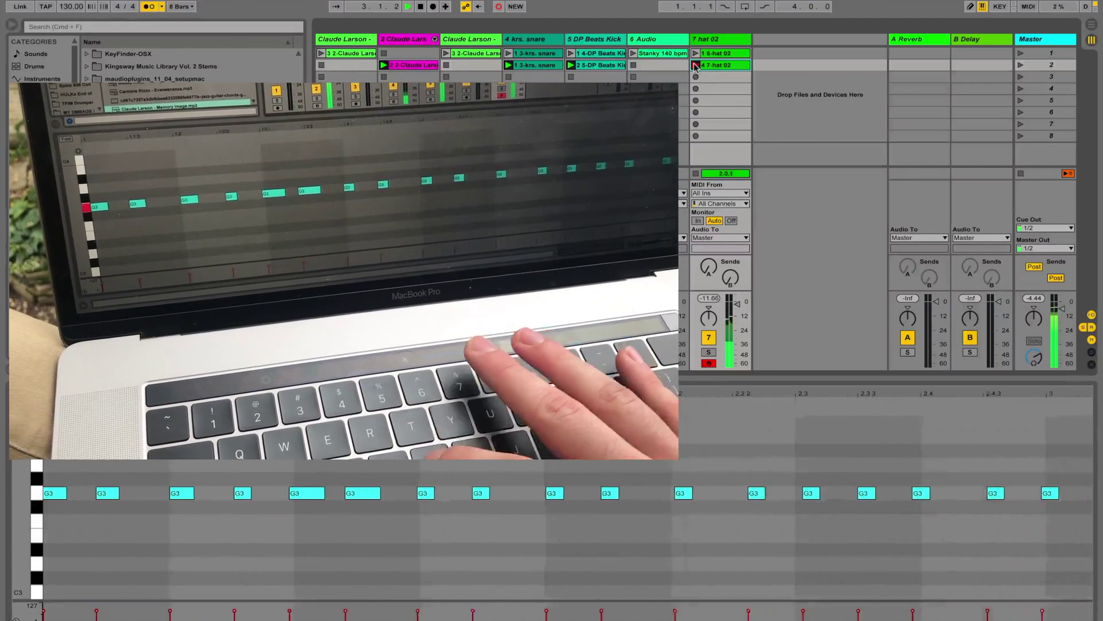
key(g)
key(g)
key(g)
key(g)
key(g)
key(g)
key(g)
key(g)
key(g)
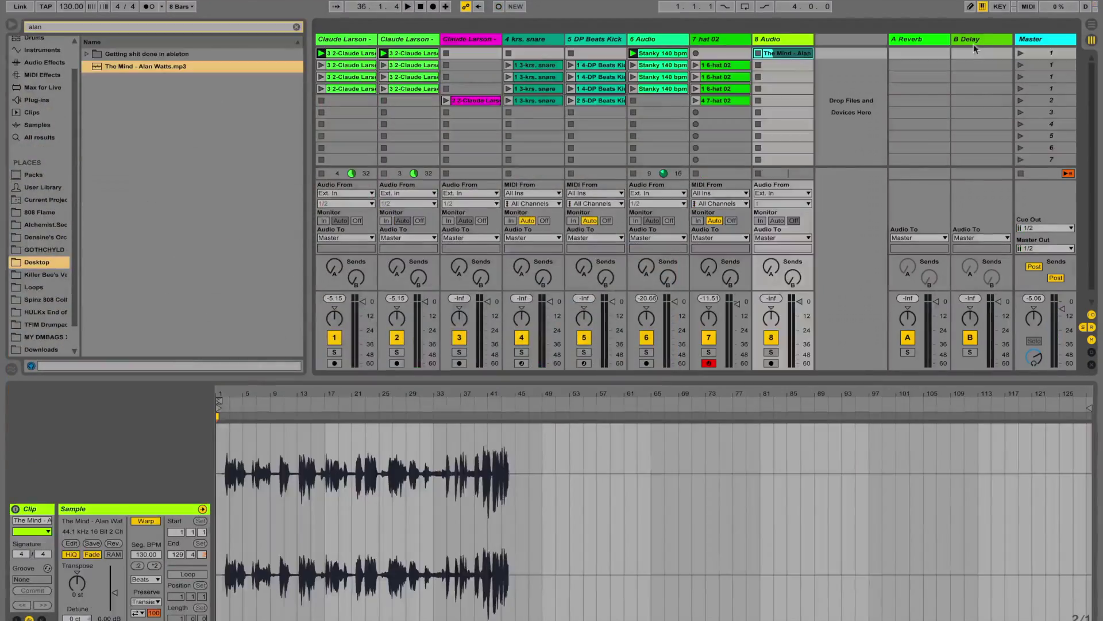
Play the first scene and turn off warping for The Mind - Alan Watts clip.
click(1021, 53)
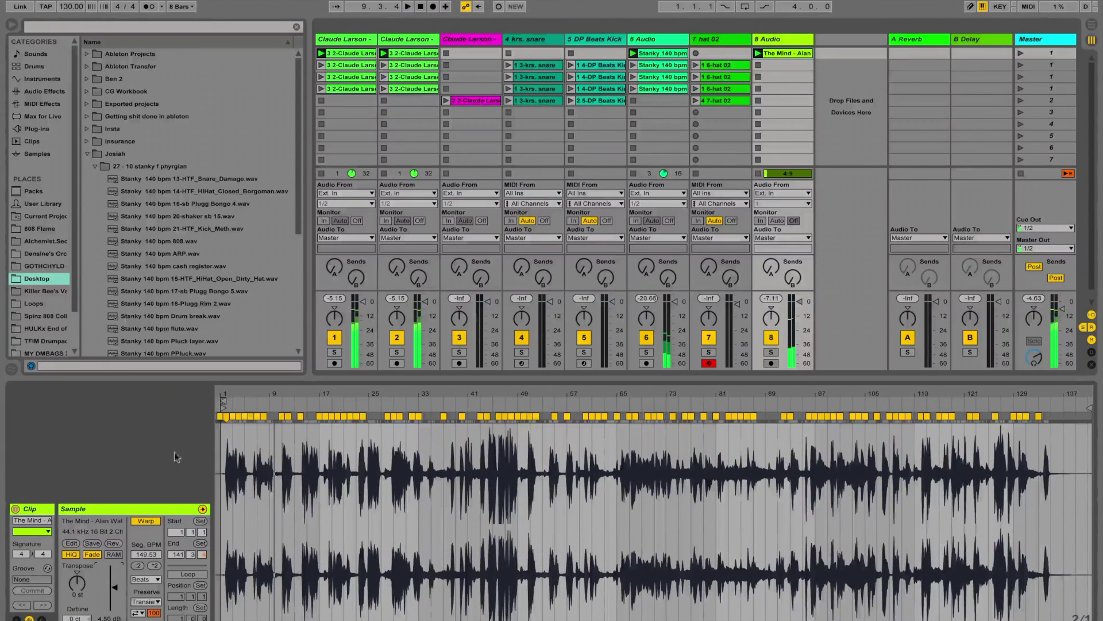
key(space)
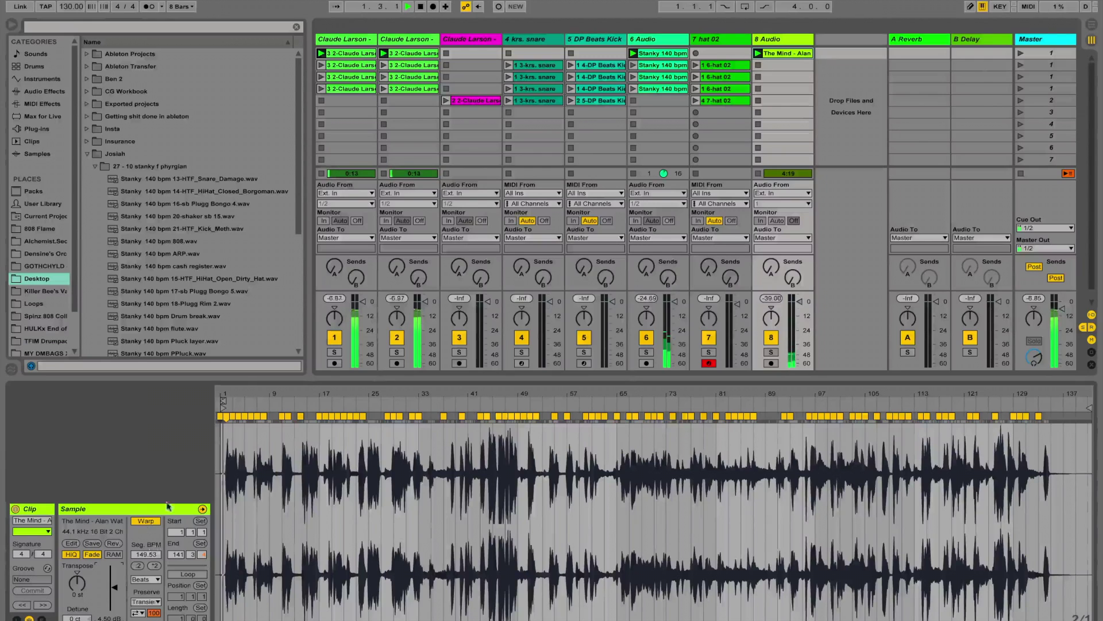
drag(243, 395, 345, 396)
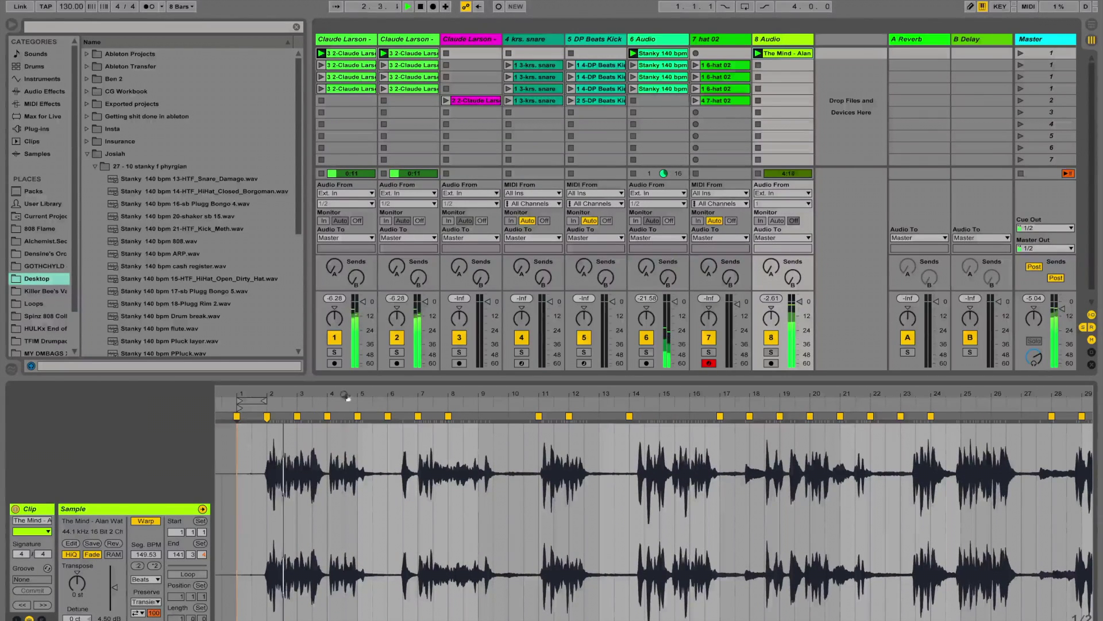
click(145, 525)
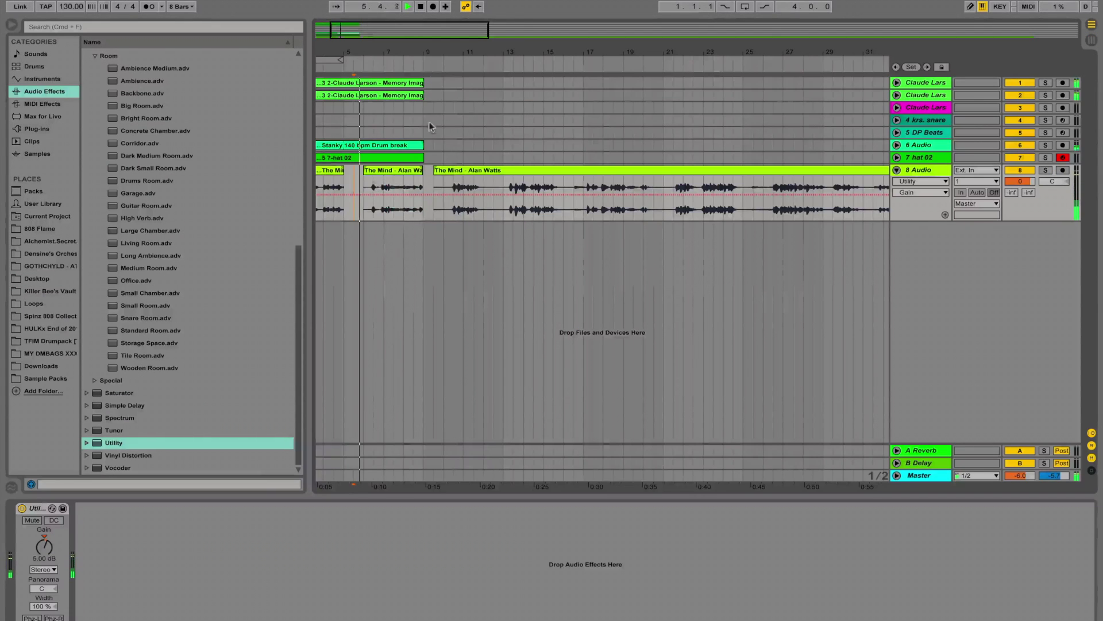
Duplicate bars 1 to 9 of the sample, drum break and hat tracks in the arrangement, leaving out the vocal track.
drag(446, 50, 422, 23)
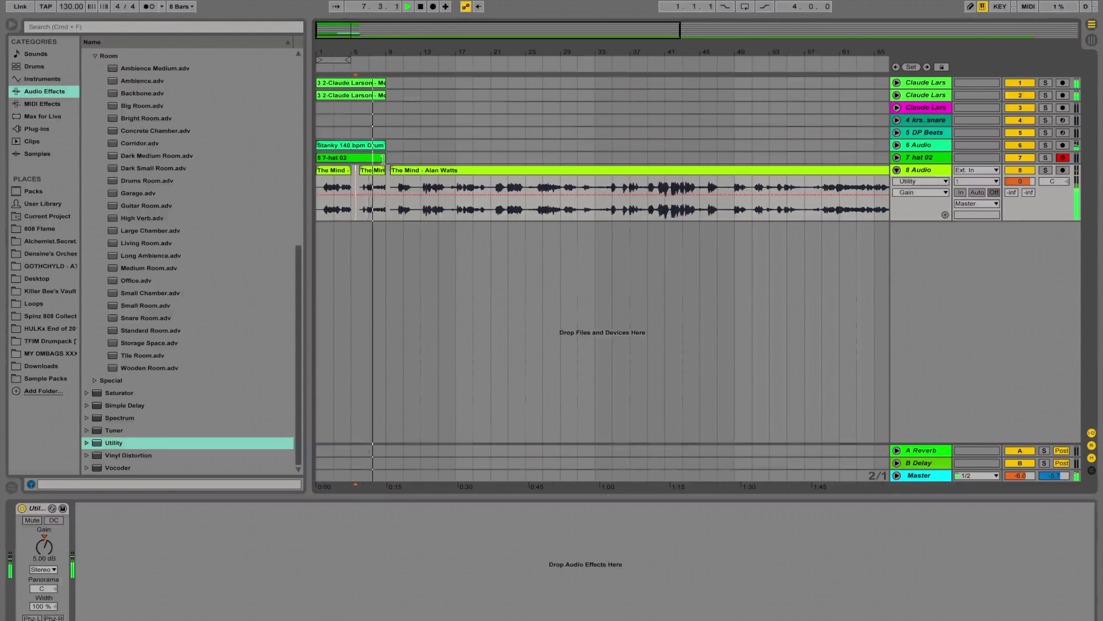
drag(385, 160, 317, 80)
key(super+d)
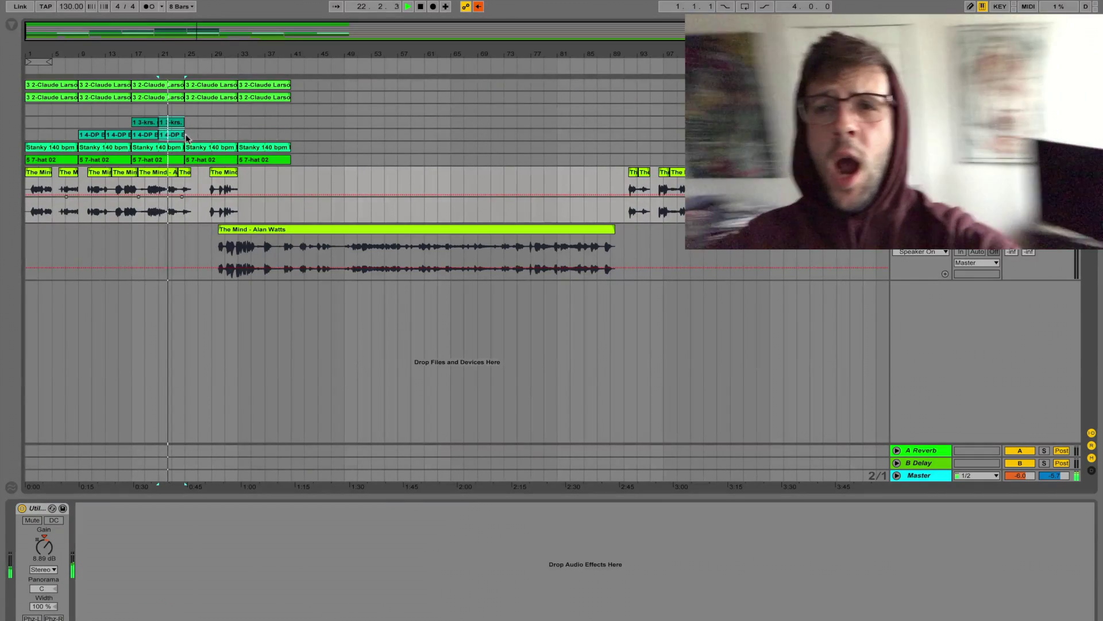
Delete the drum break clip in bars 25 to 33 and play the arrangement from around bar 20.
click(187, 123)
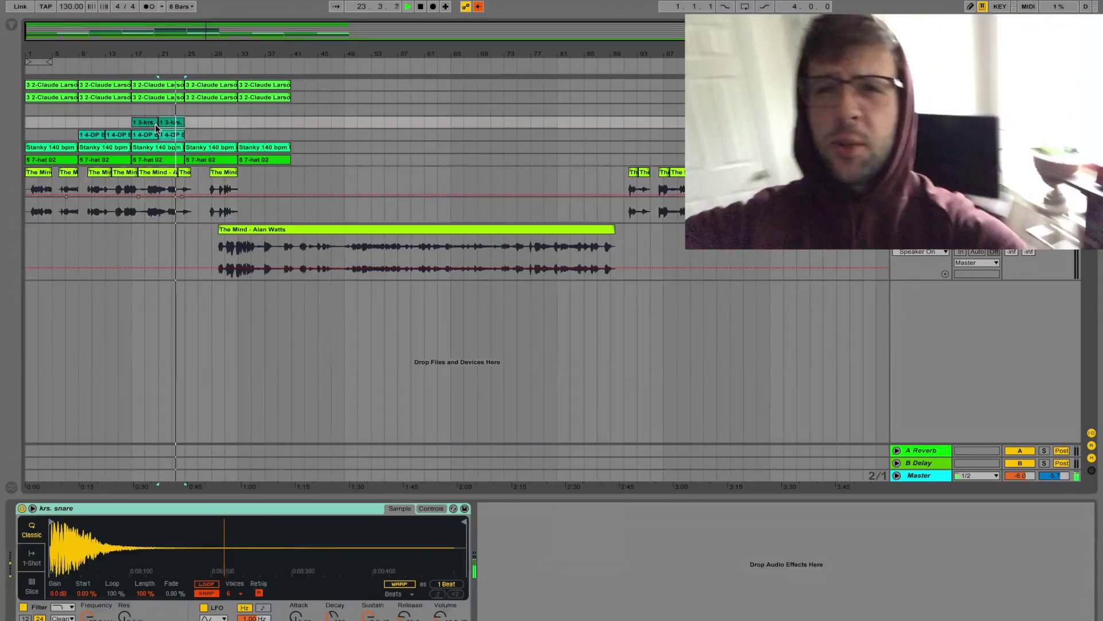
click(234, 147)
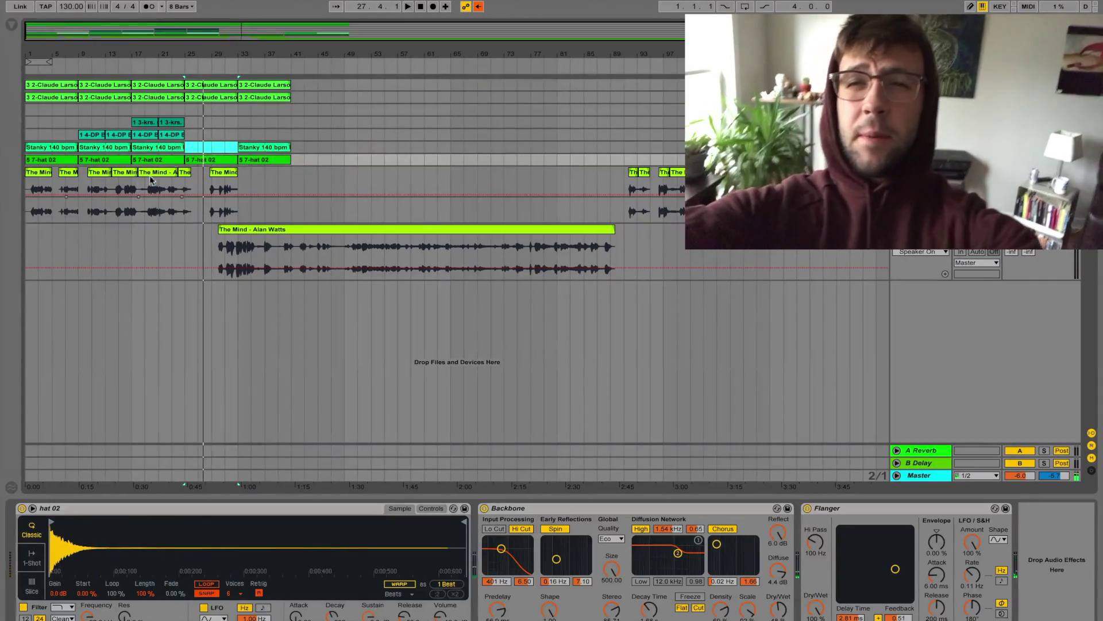
click(151, 174)
key(space)
Delete all the hat clips from the hat 02 track in the arrangement.
click(897, 159)
click(278, 160)
key(Delete)
click(225, 159)
key(Delete)
click(36, 161)
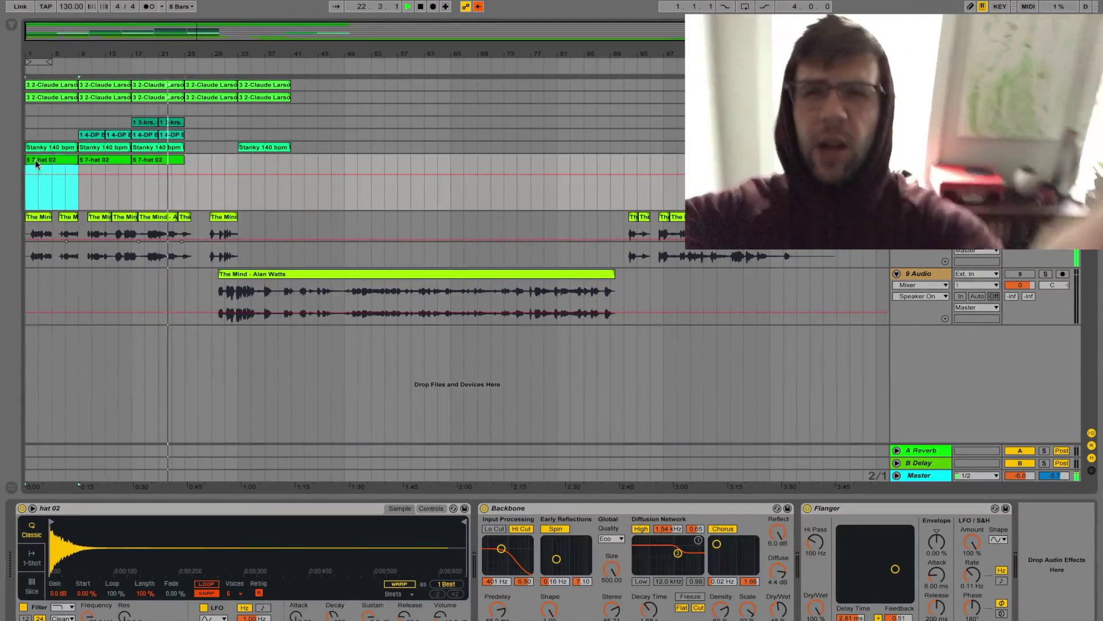
key(Delete)
click(103, 161)
key(Delete)
click(159, 160)
key(Delete)
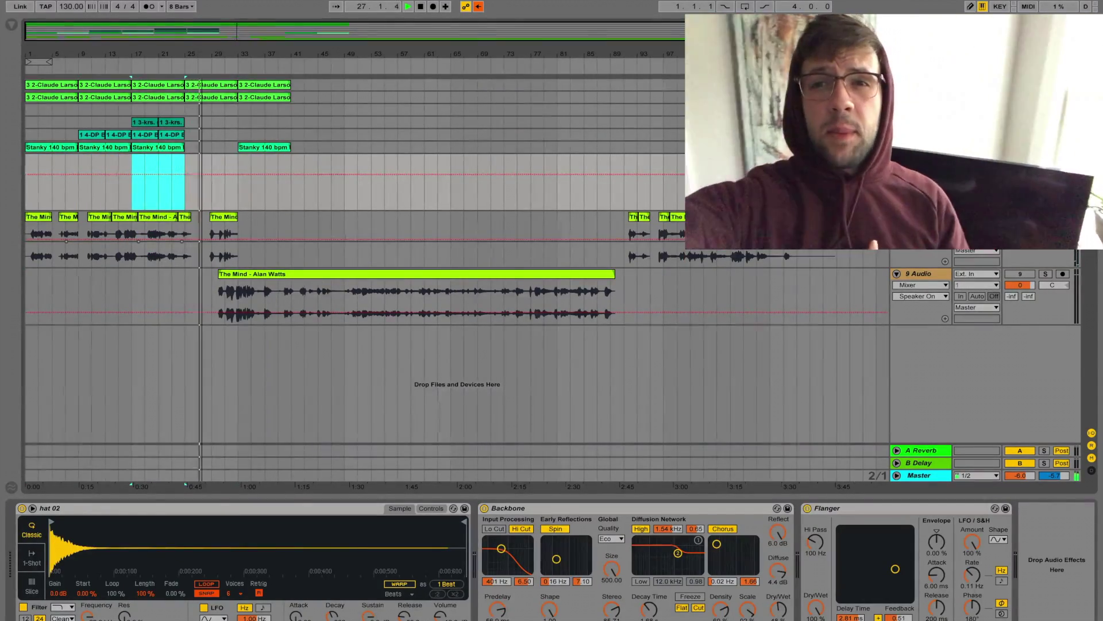
Trim the end of the Alan Watts vocal clip that runs past bar 25 to about bar 25.3 and play that passage.
drag(201, 54, 201, 86)
drag(160, 217, 148, 217)
key(space)
key(space)
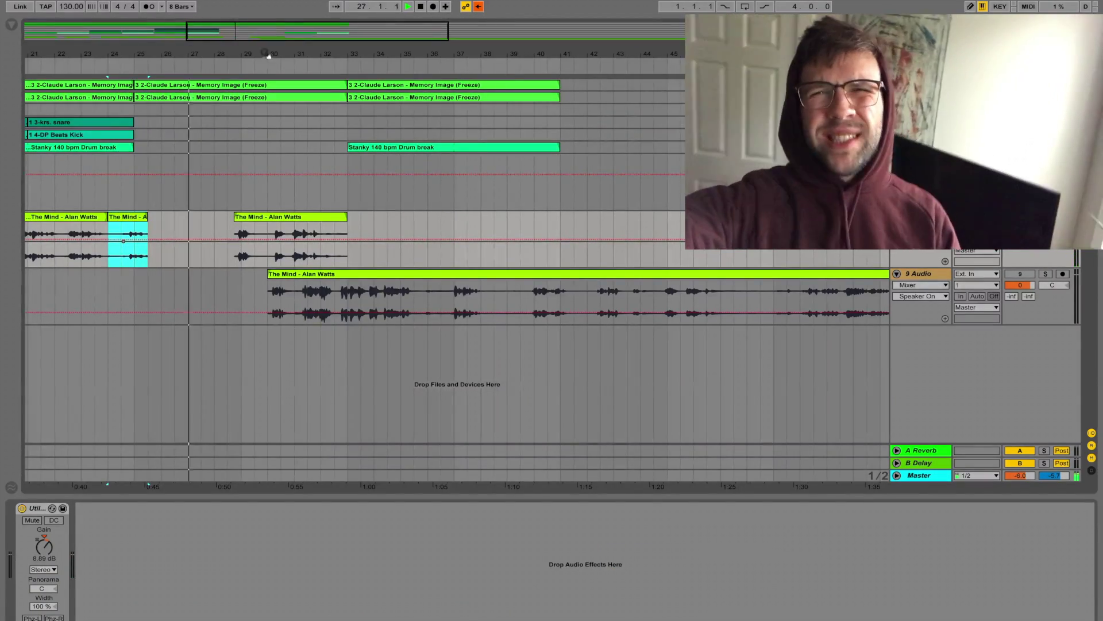
Move the long Alan Watts clip on the 9 Audio track out to about bar 84.
drag(268, 56, 222, 54)
drag(332, 274, 697, 287)
mouse_move(187, 148)
mouse_down()
mouse_move(132, 122)
mouse_move(184, 147)
mouse_up()
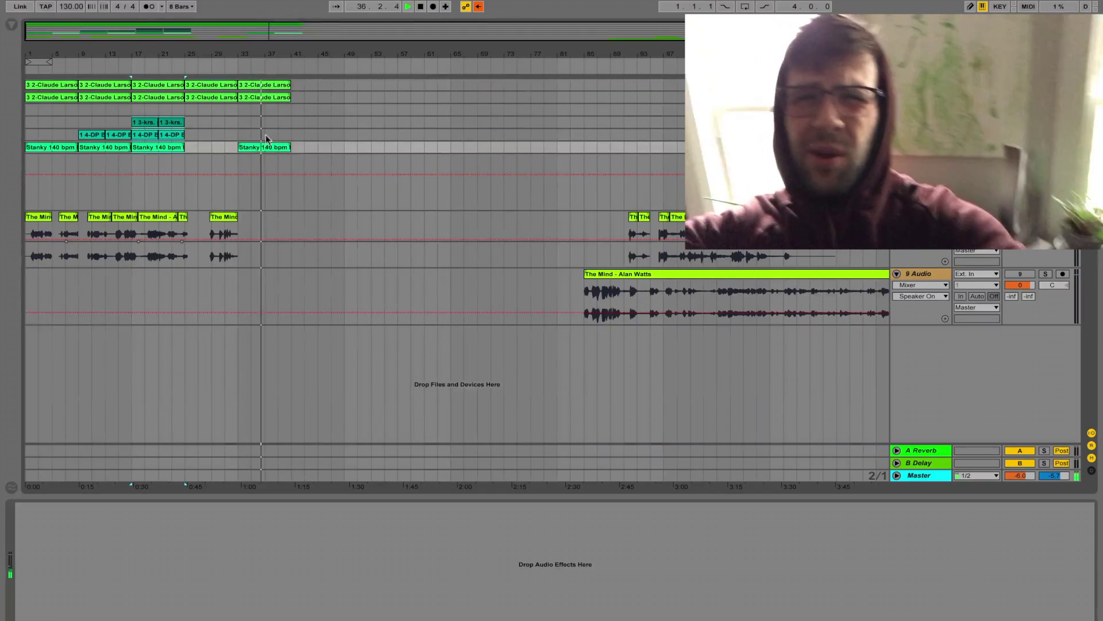
key(Tab)
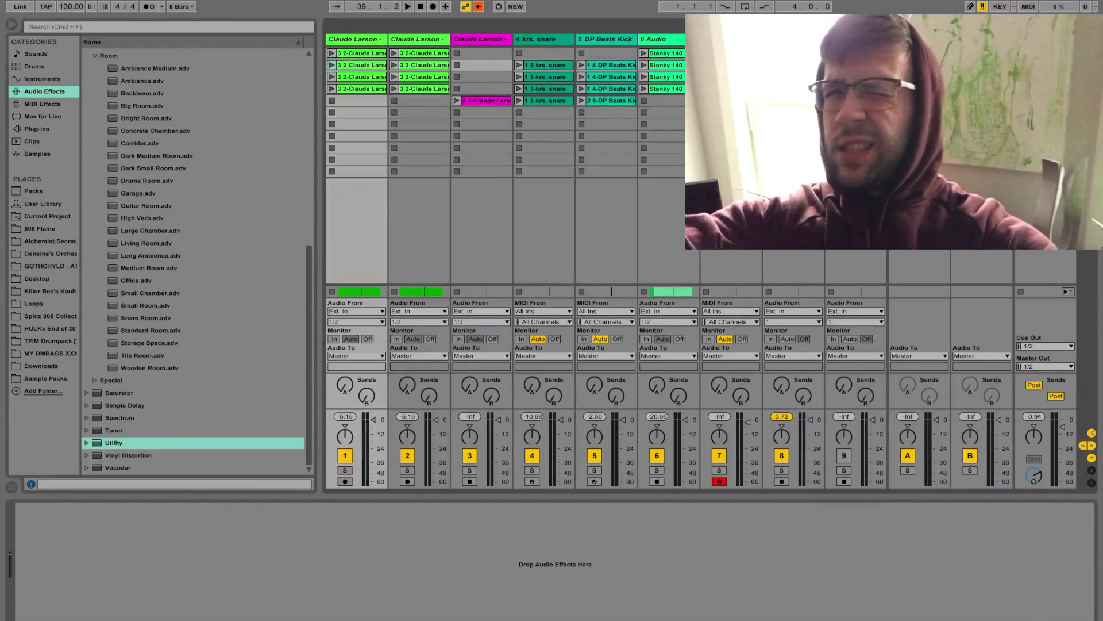
key(Tab)
key(Tab)
key(Tab)
Paste a copy of the snare and kick clips from bars 21 to 25 at bar 41.
drag(183, 136, 160, 123)
click(294, 135)
key(super+v)
Copy the kick clip from bars 21 to 25, paste it at bar 41 and duplicate it once.
drag(305, 135, 240, 86)
click(172, 136)
key(super+c)
click(292, 138)
key(super+v)
key(super+d)
Add a hat 02 clip to the arrangement around bar 41, duplicate it twice and play the section.
key(Tab)
click(661, 134)
key(Tab)
drag(725, 68, 300, 123)
click(896, 160)
click(313, 159)
key(super+d)
key(super+d)
click(264, 160)
key(space)
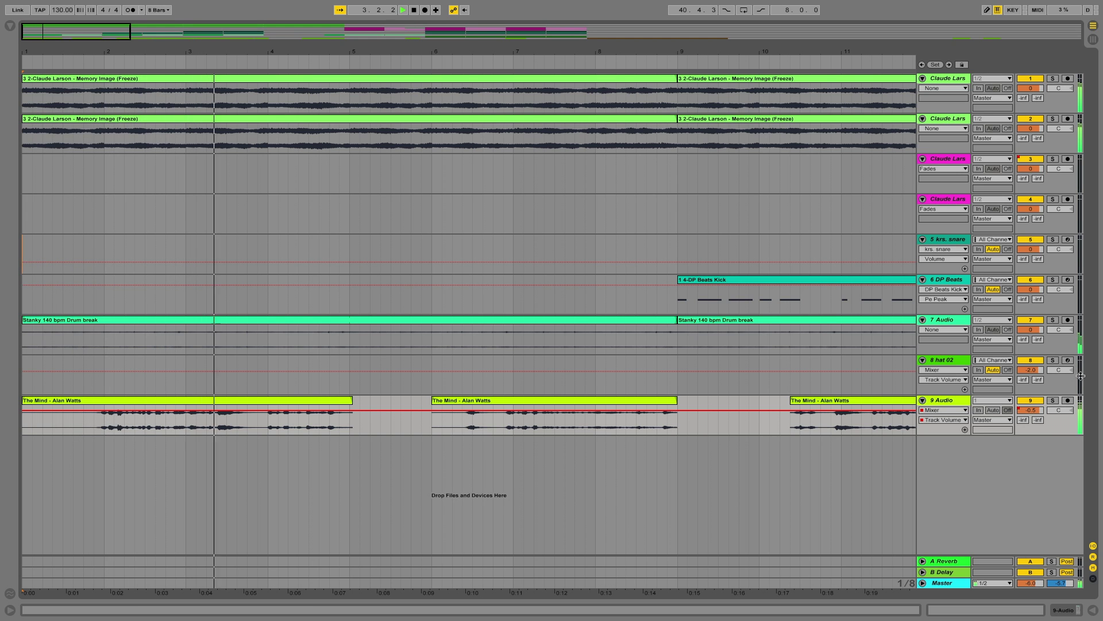
Set the automation shown on the 9 Audio track to None.
click(953, 410)
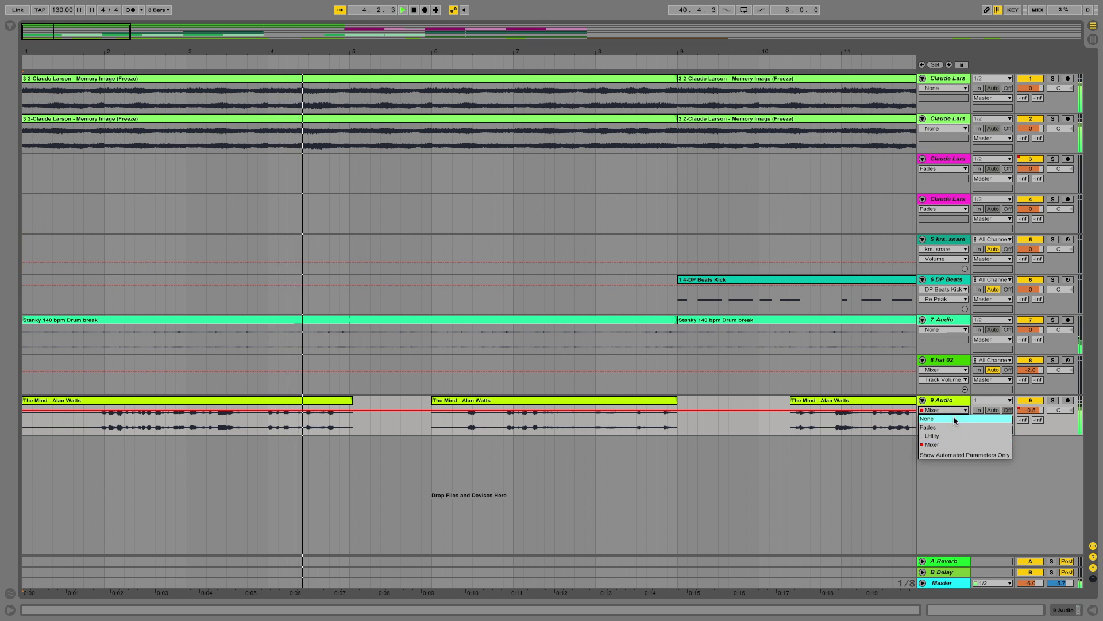
click(953, 419)
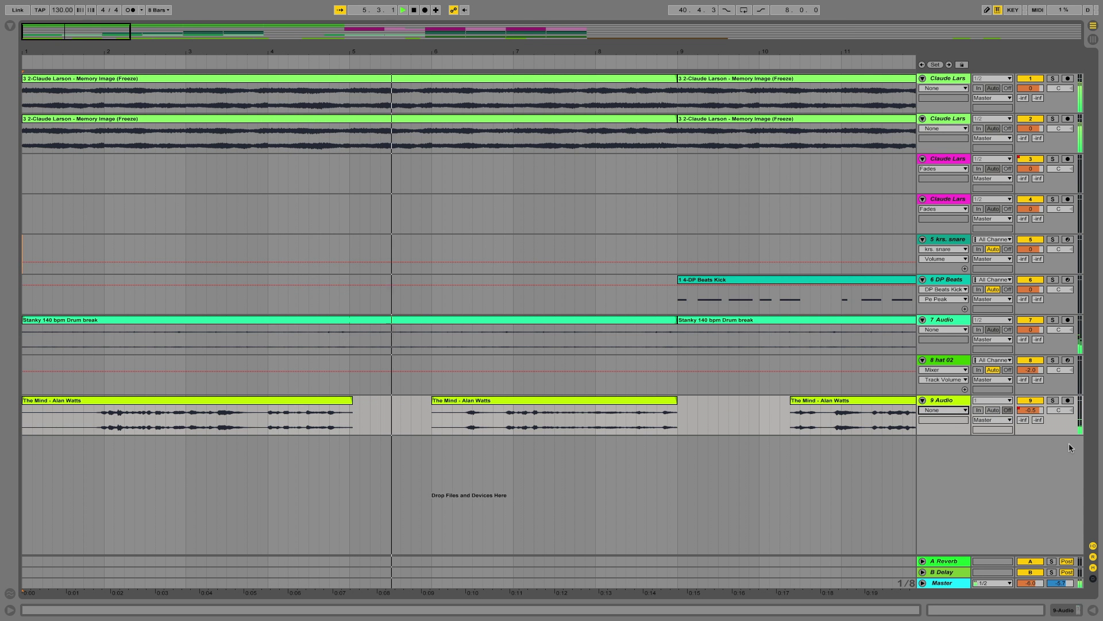